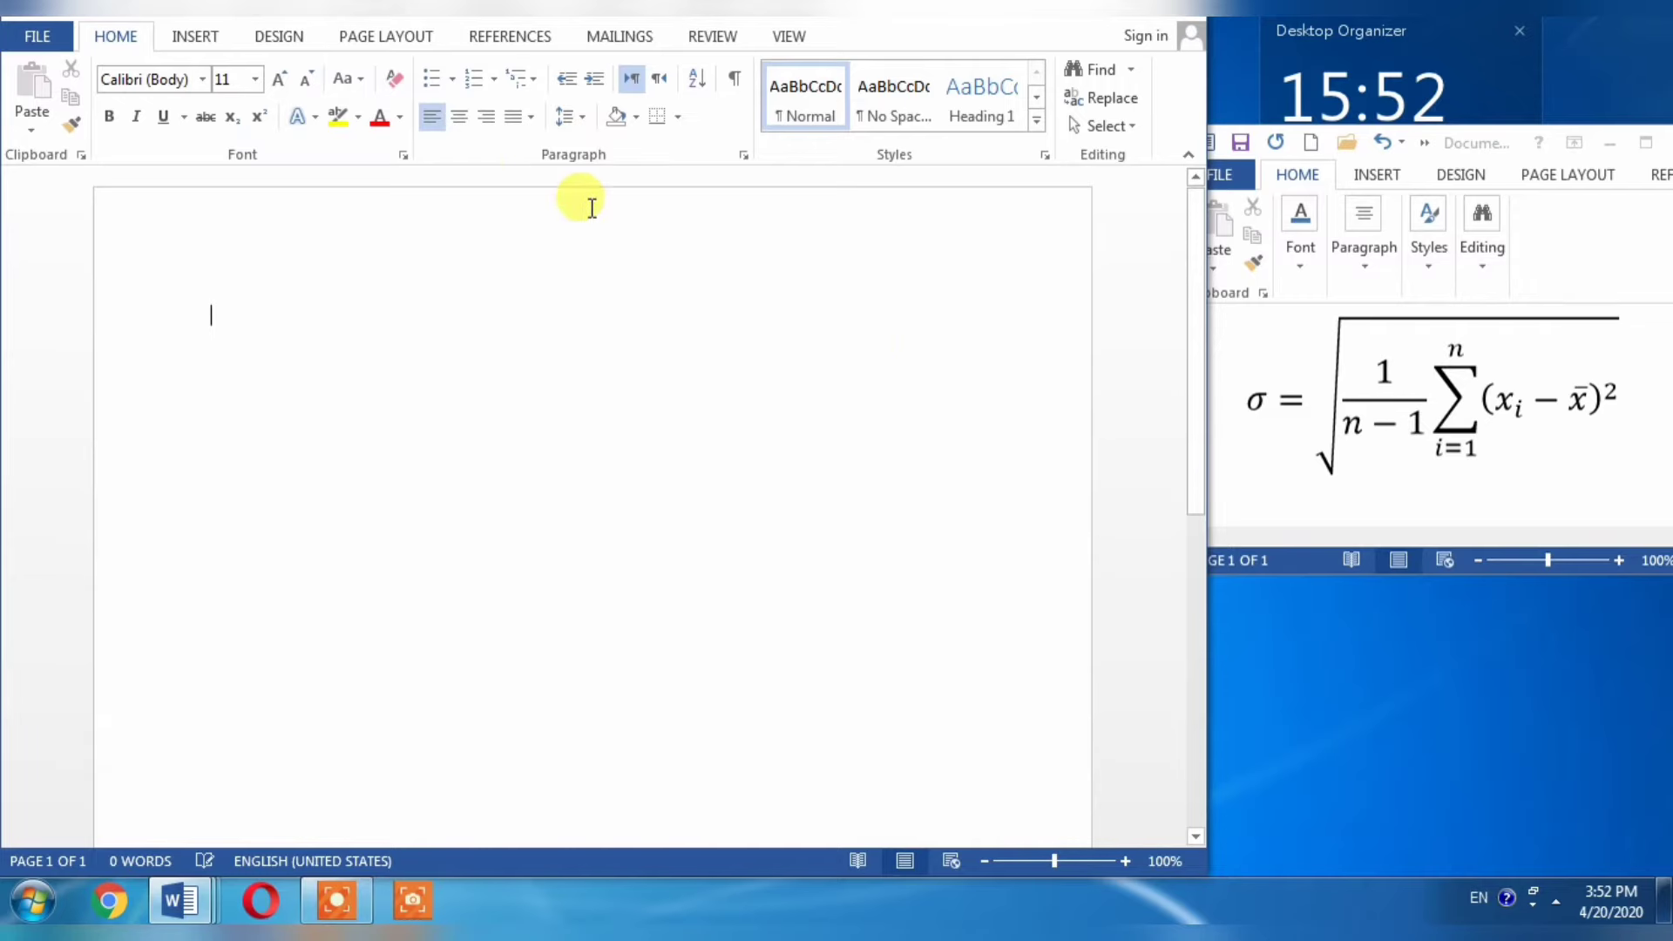
# Step: Insert a new blank equation and add the Greek letter σ from the Basic Math symbols
pyautogui.click(207, 30)
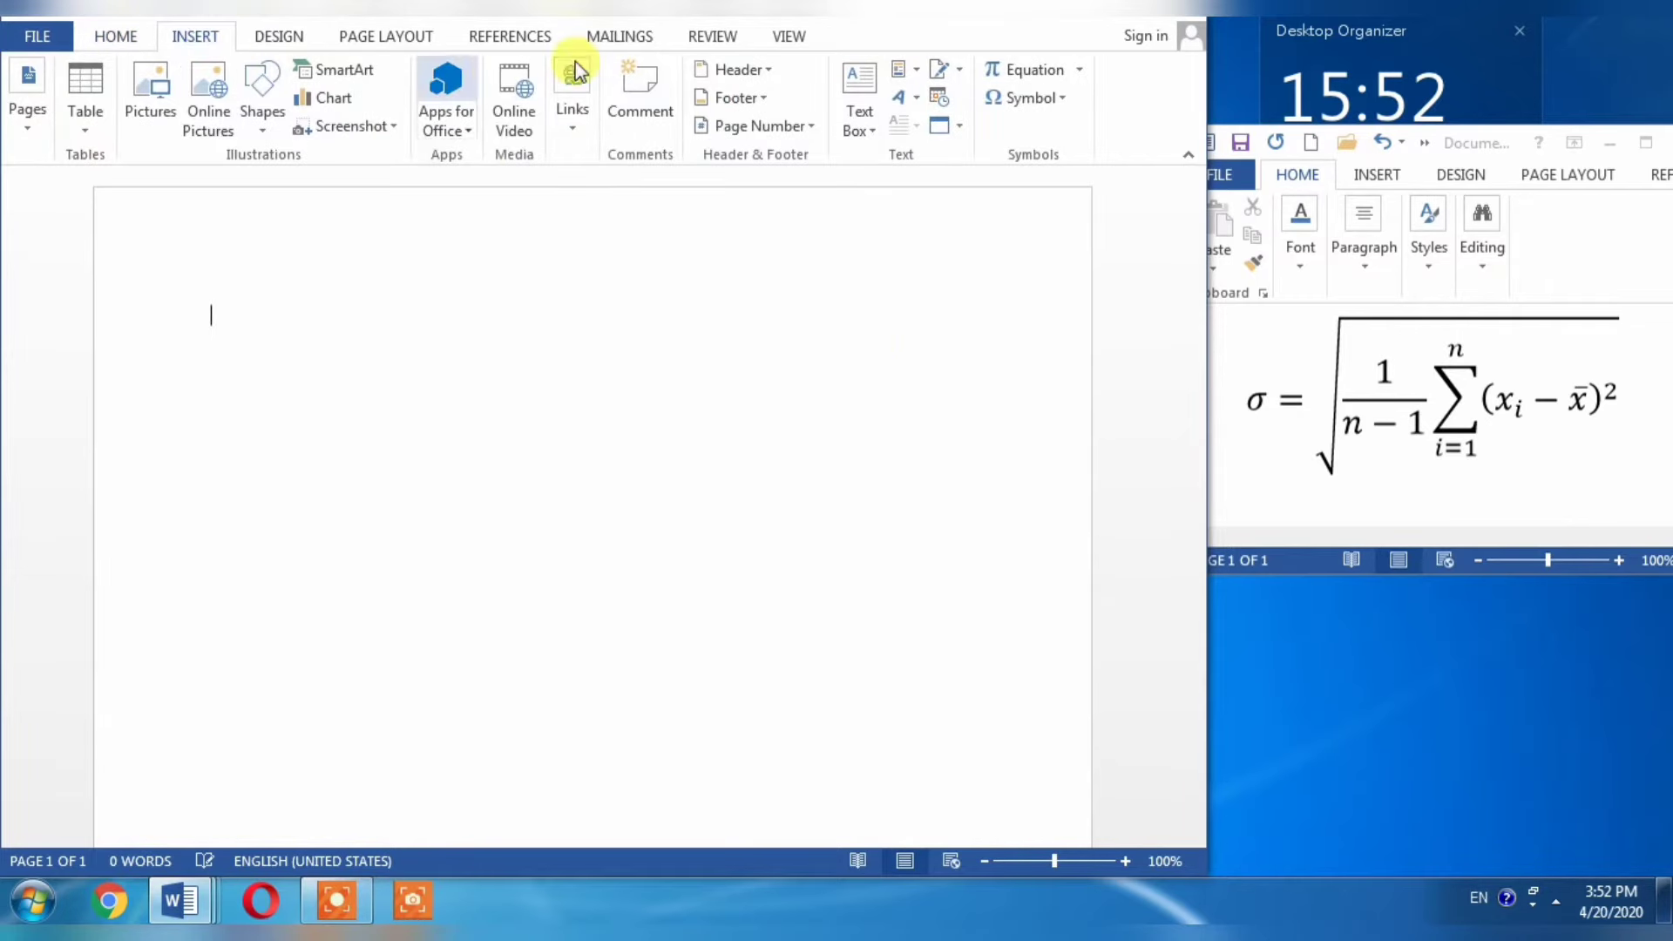
pyautogui.click(1025, 72)
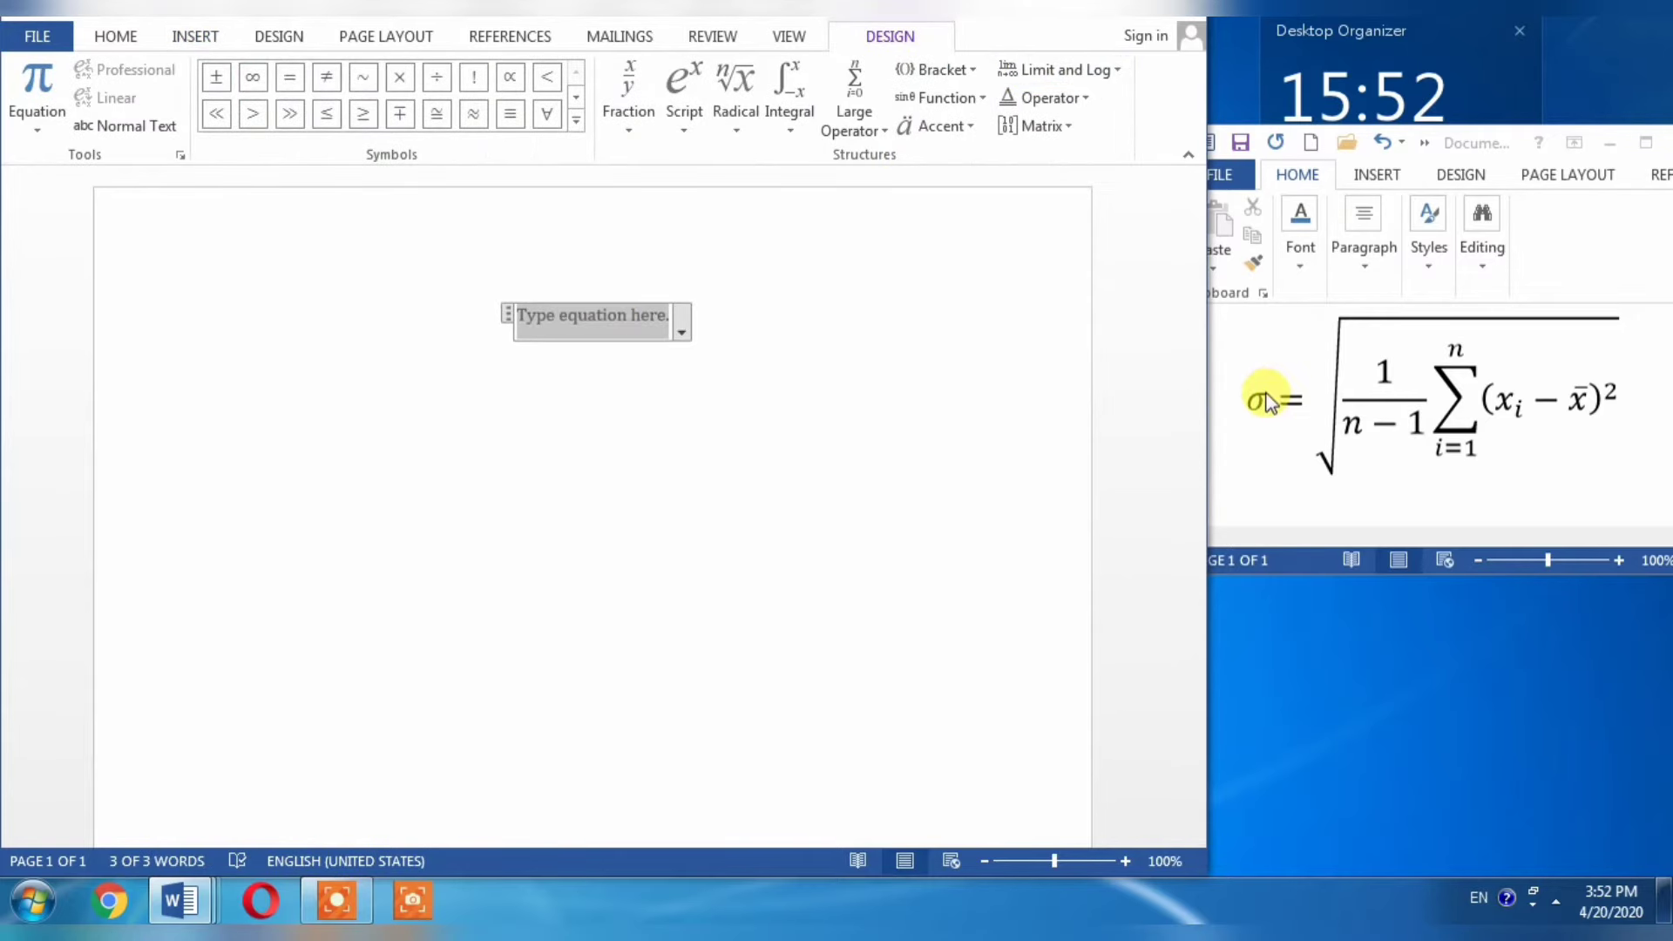
pyautogui.click(576, 121)
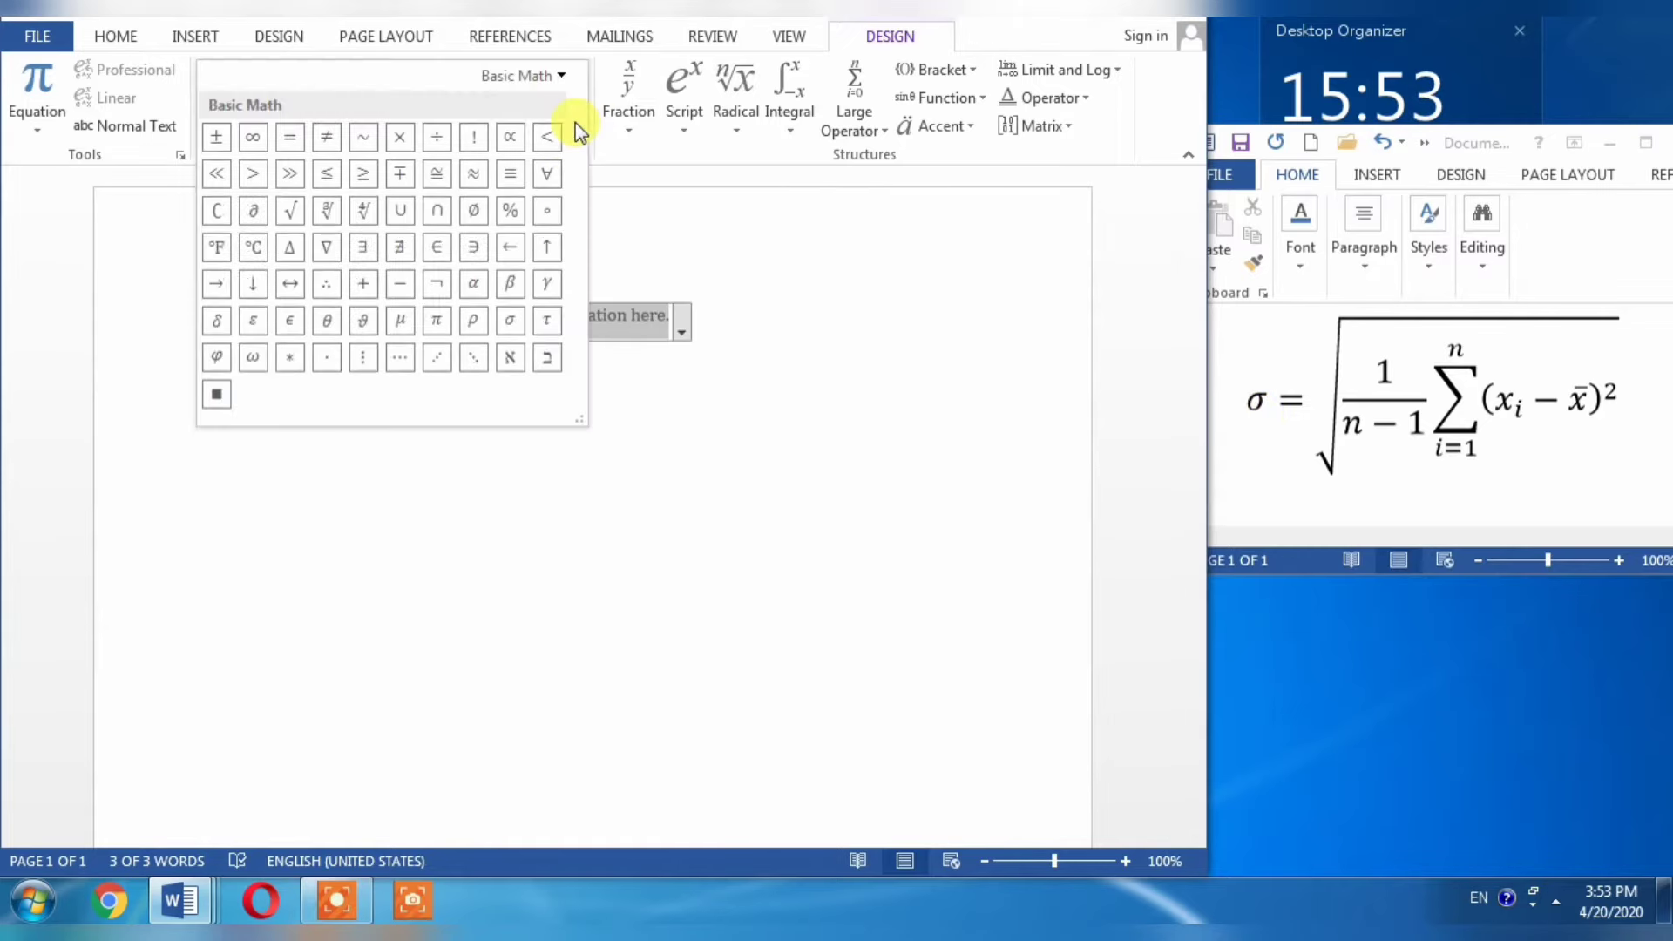
pyautogui.click(511, 319)
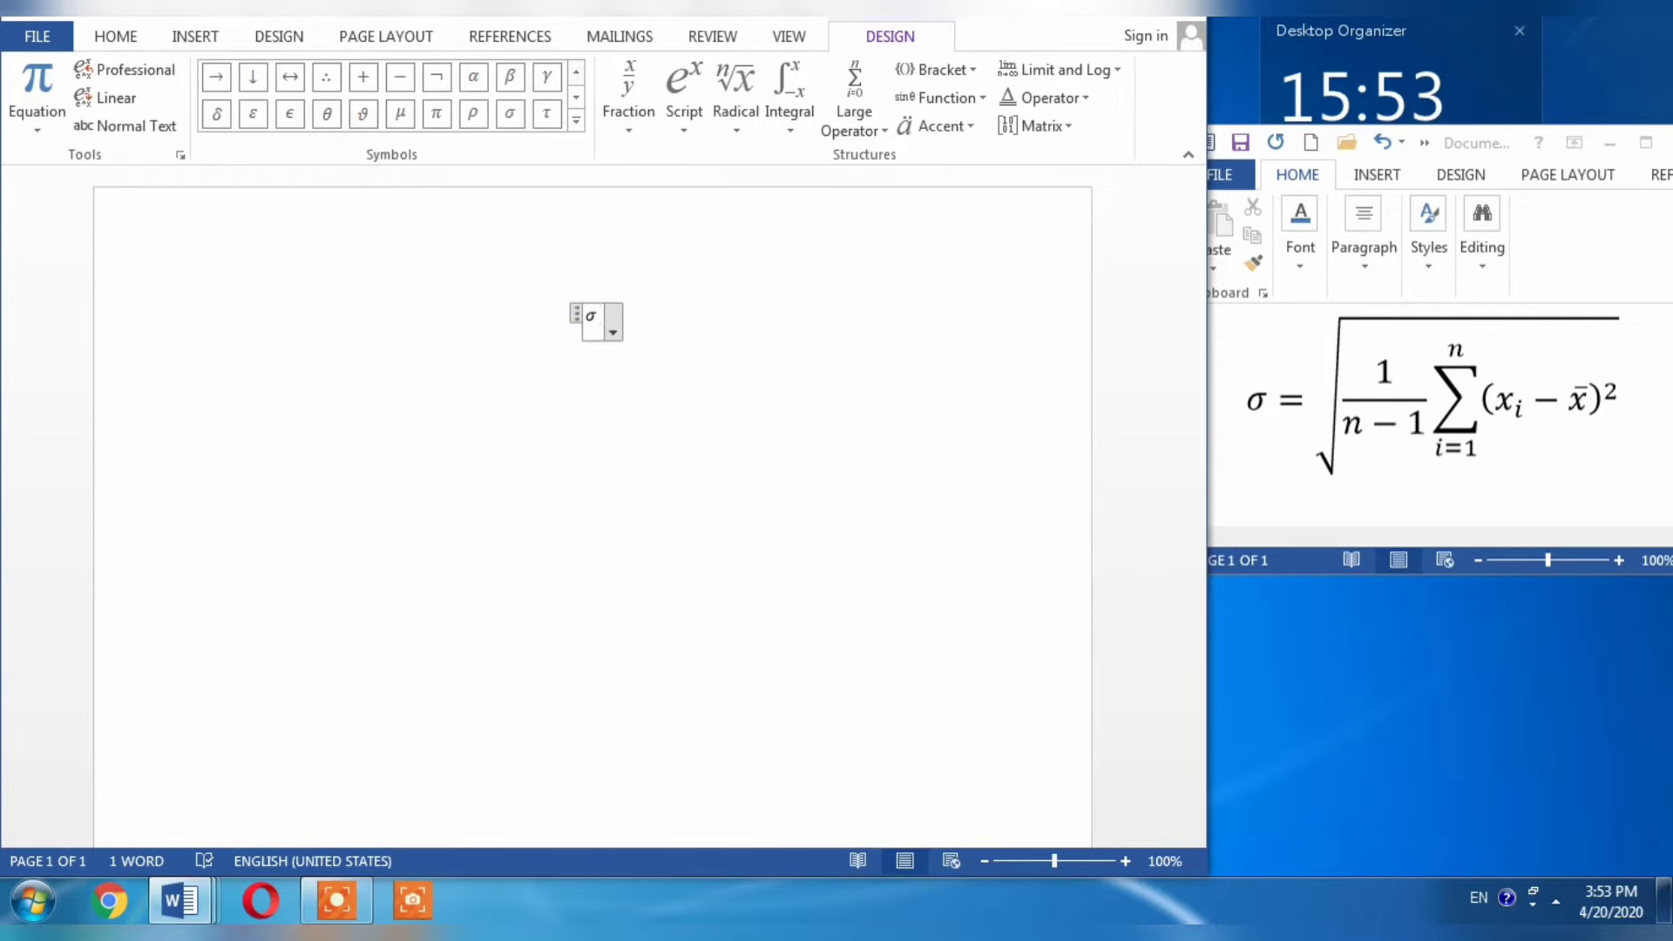
# Step: Set the equation font size to 26 pt and type an equals sign after σ
pyautogui.click(115, 36)
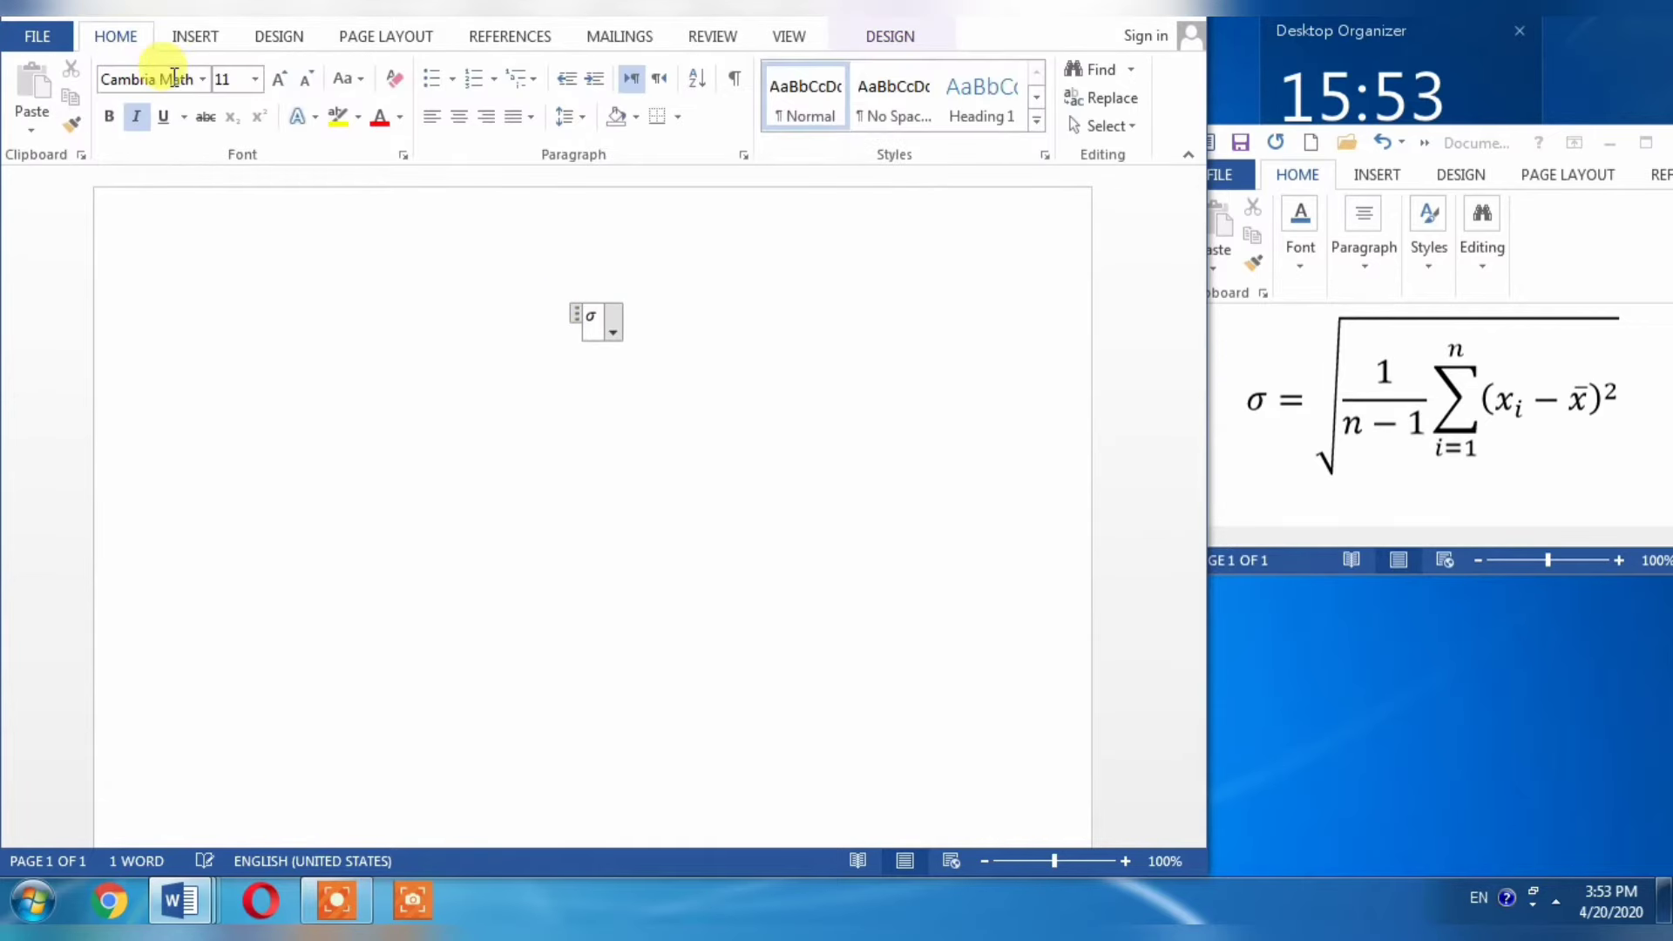
pyautogui.click(254, 78)
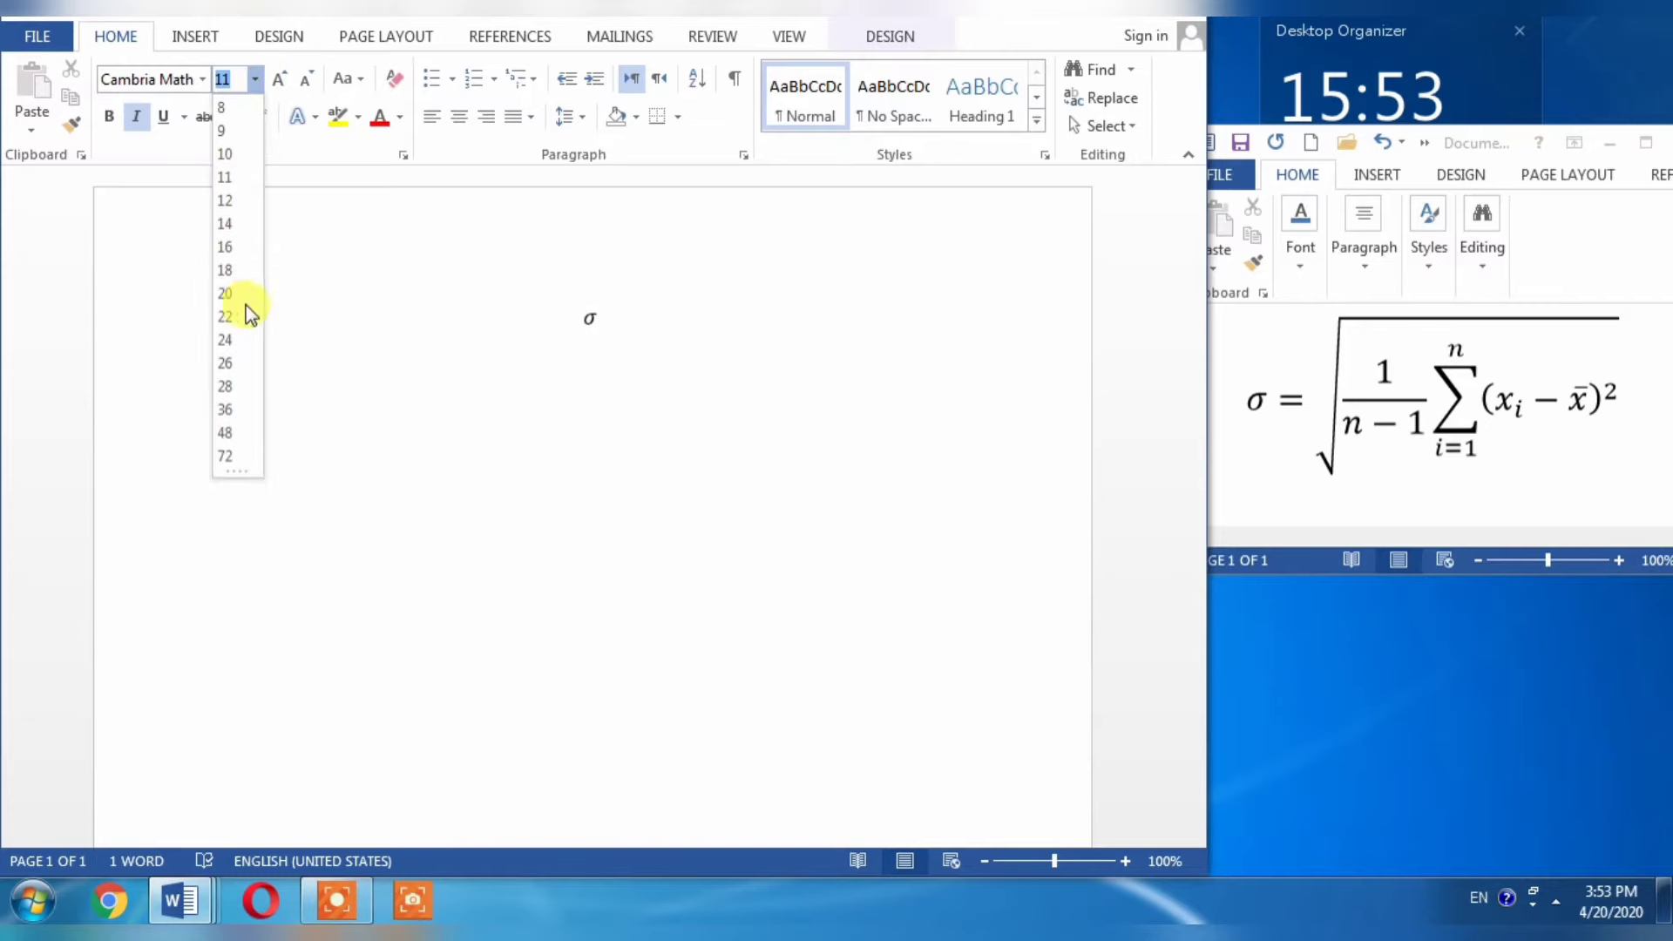
pyautogui.click(225, 366)
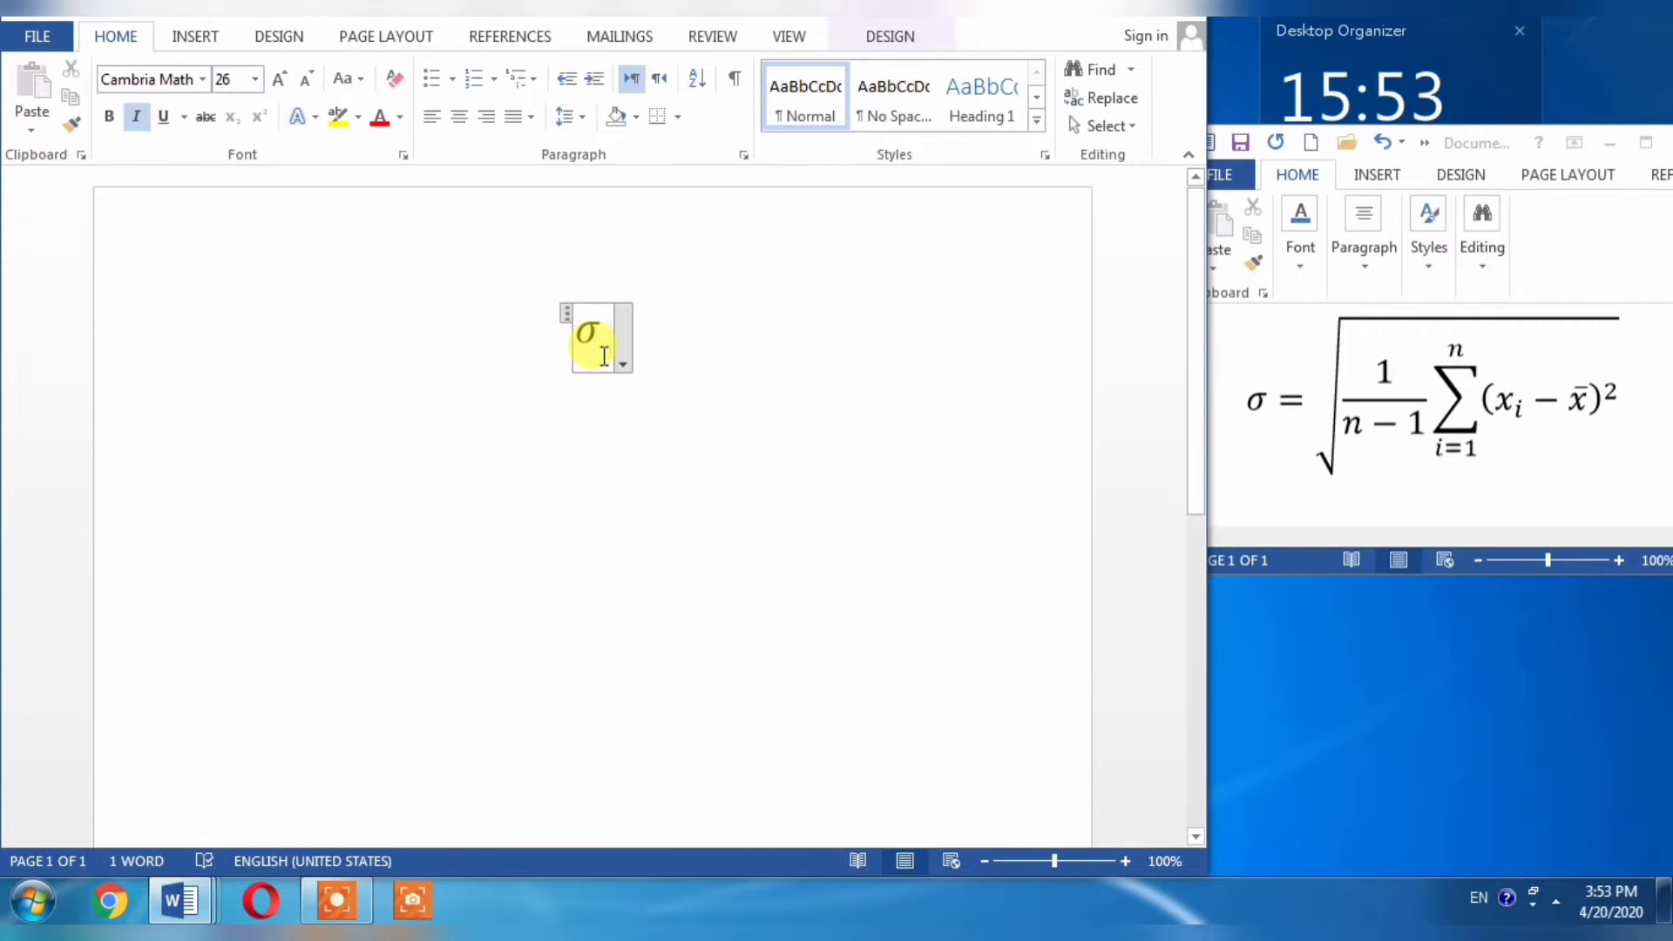
pyautogui.write('=')
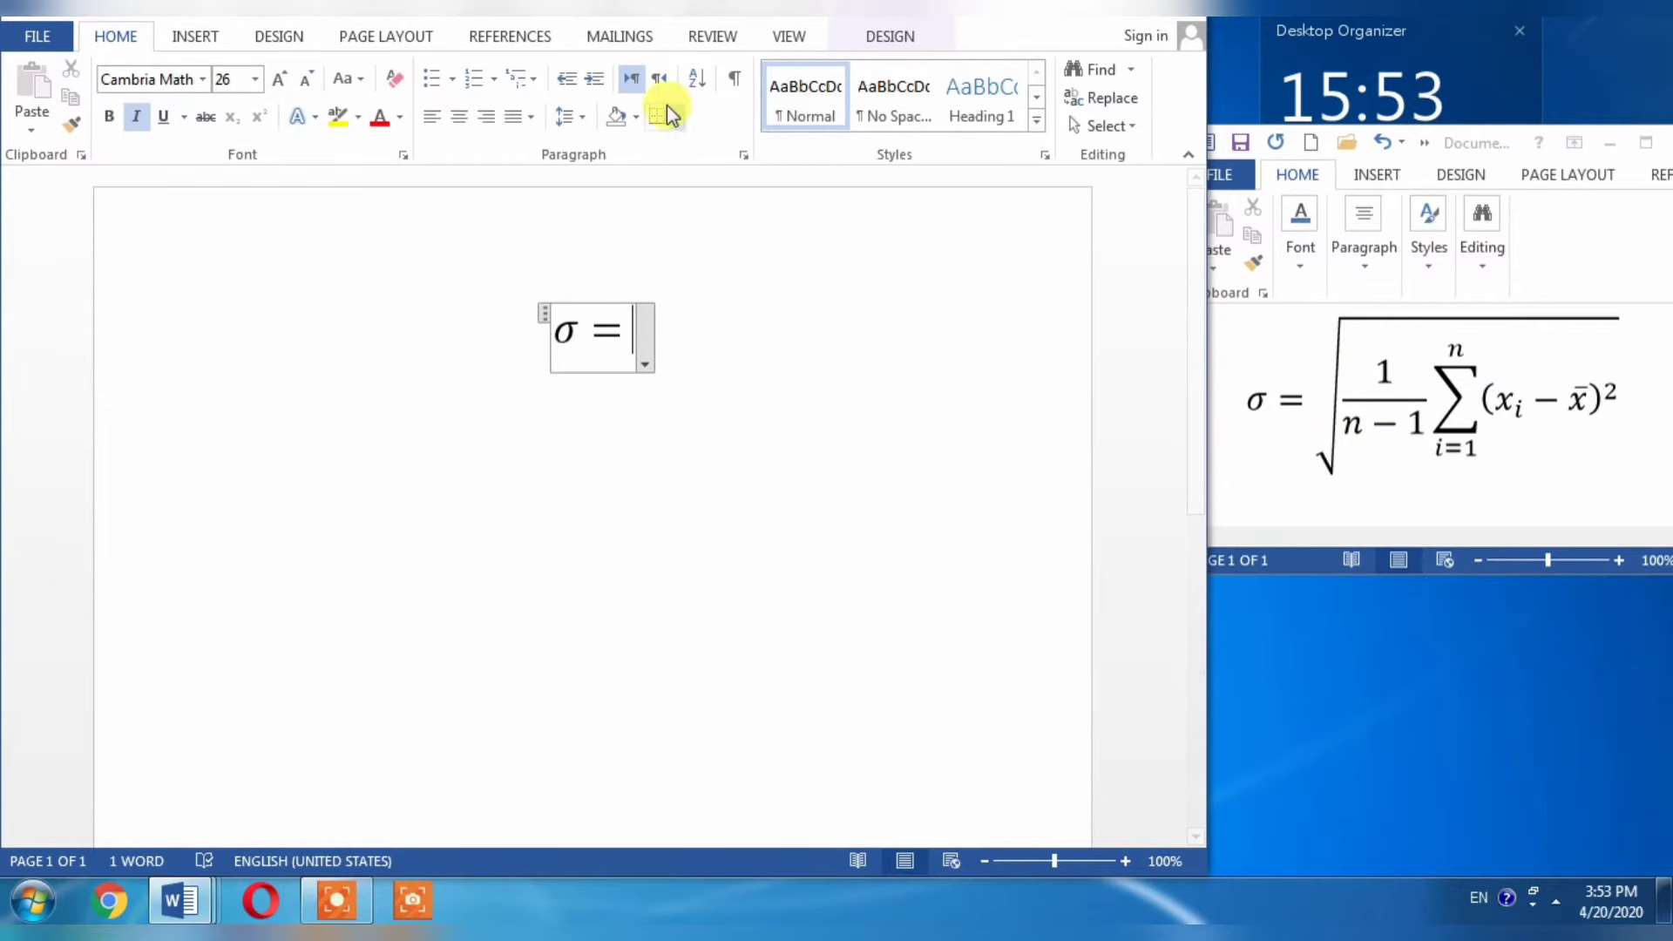
# Step: Insert a plain square root template after σ = and select its empty placeholder
pyautogui.click(218, 34)
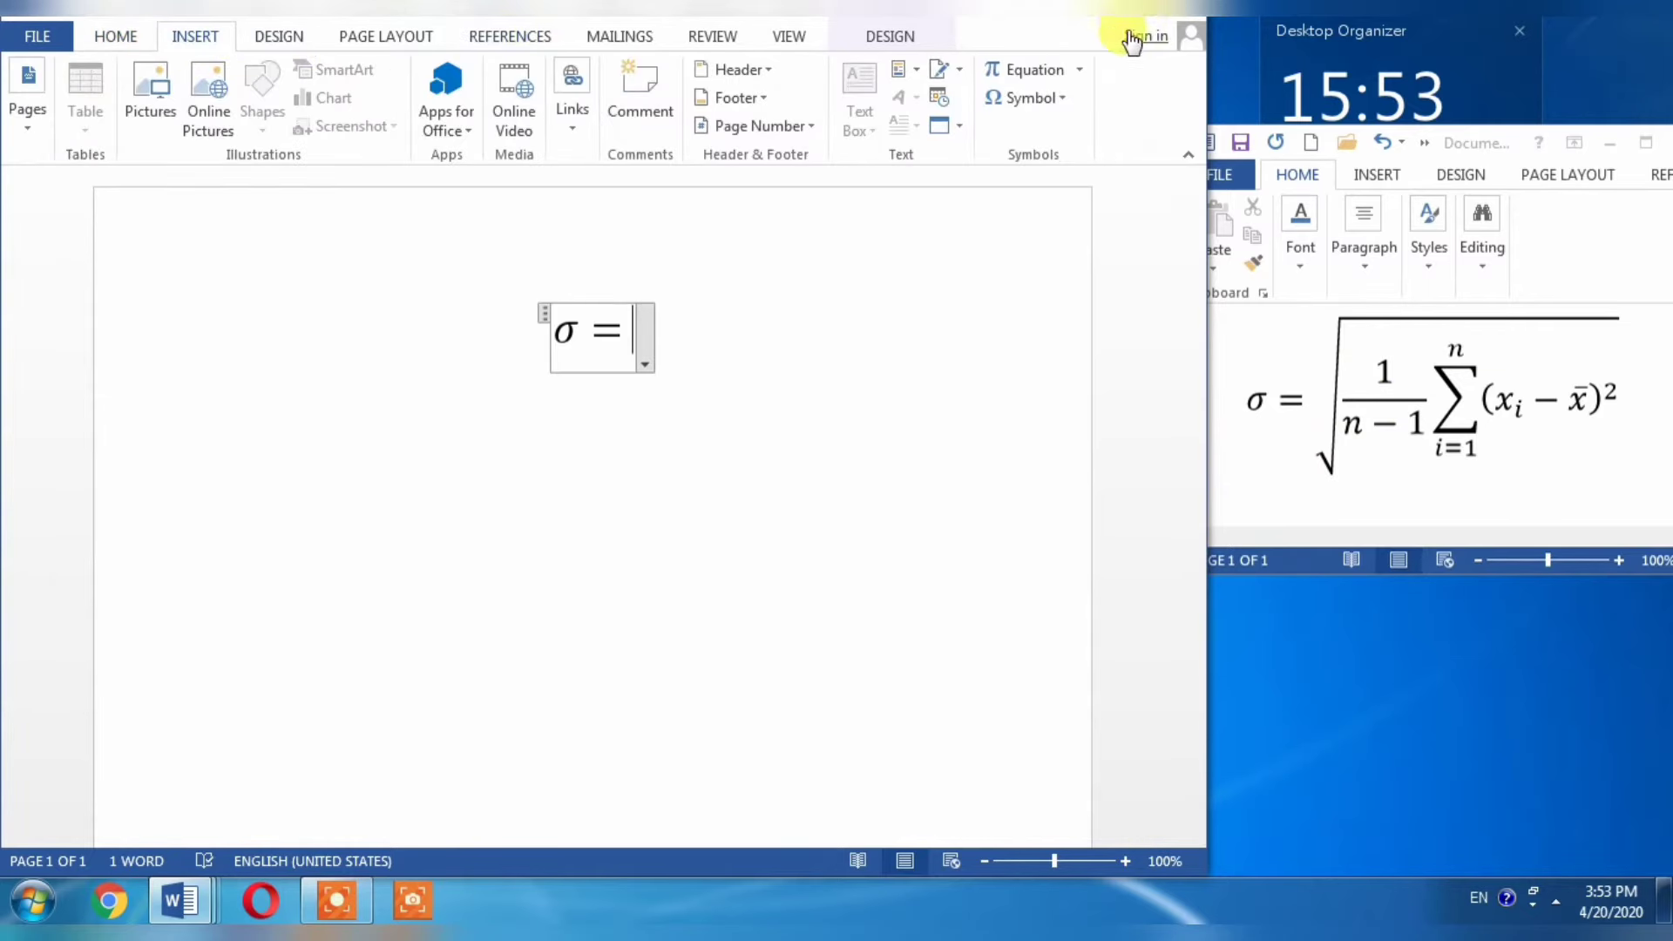
pyautogui.click(1019, 71)
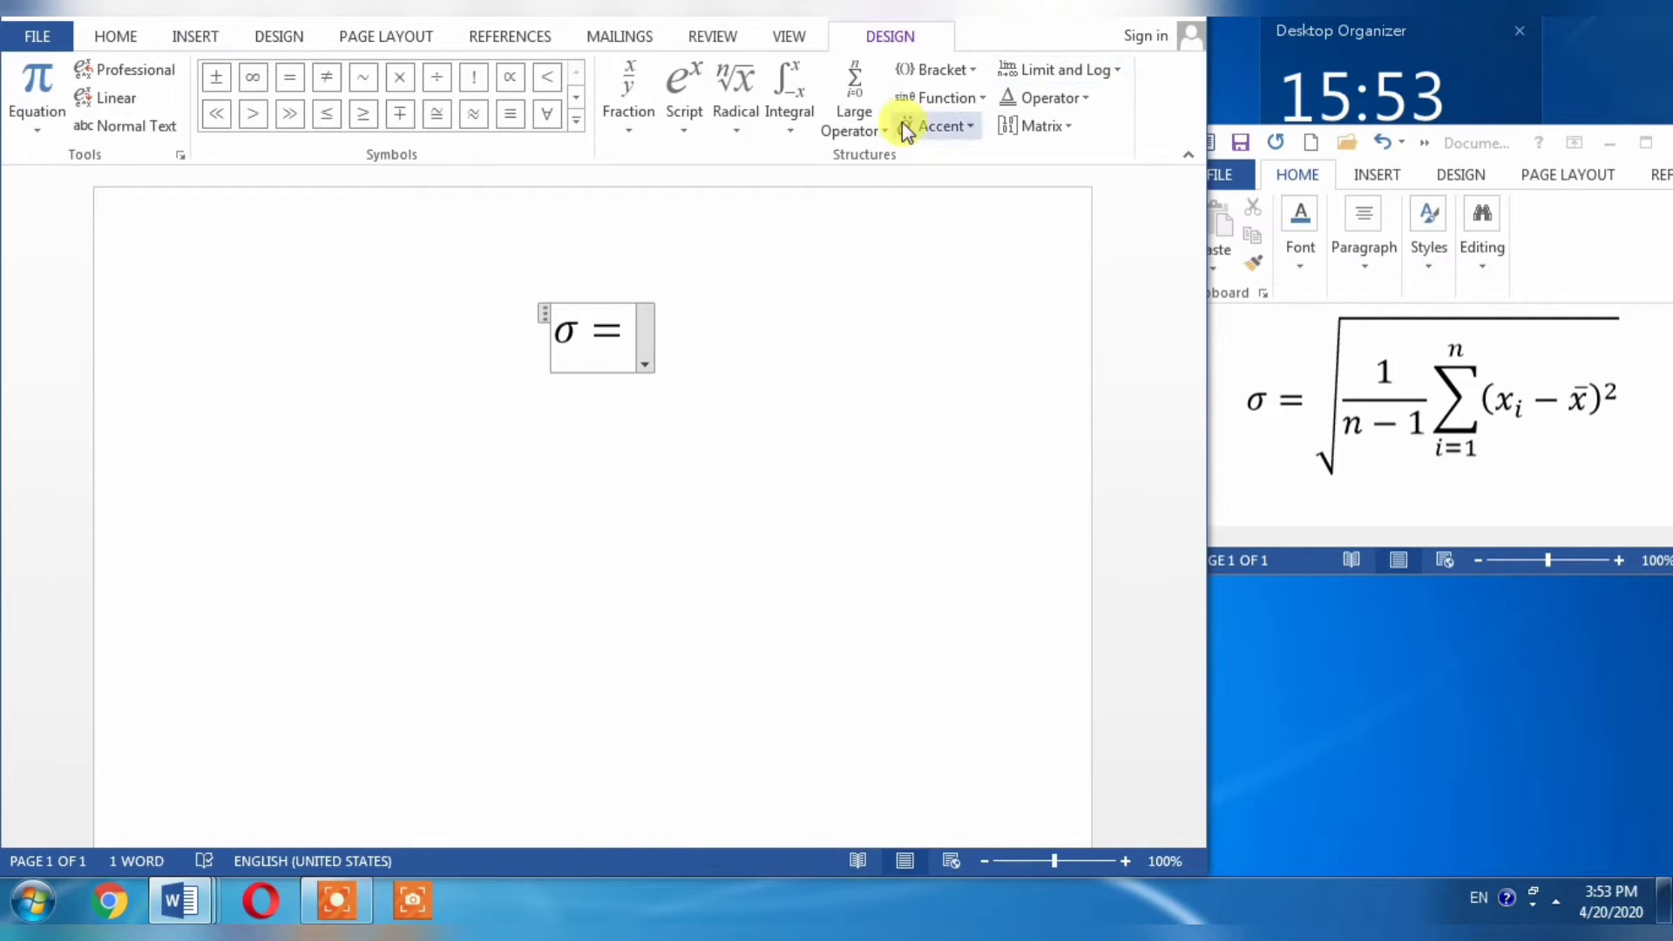
pyautogui.click(736, 90)
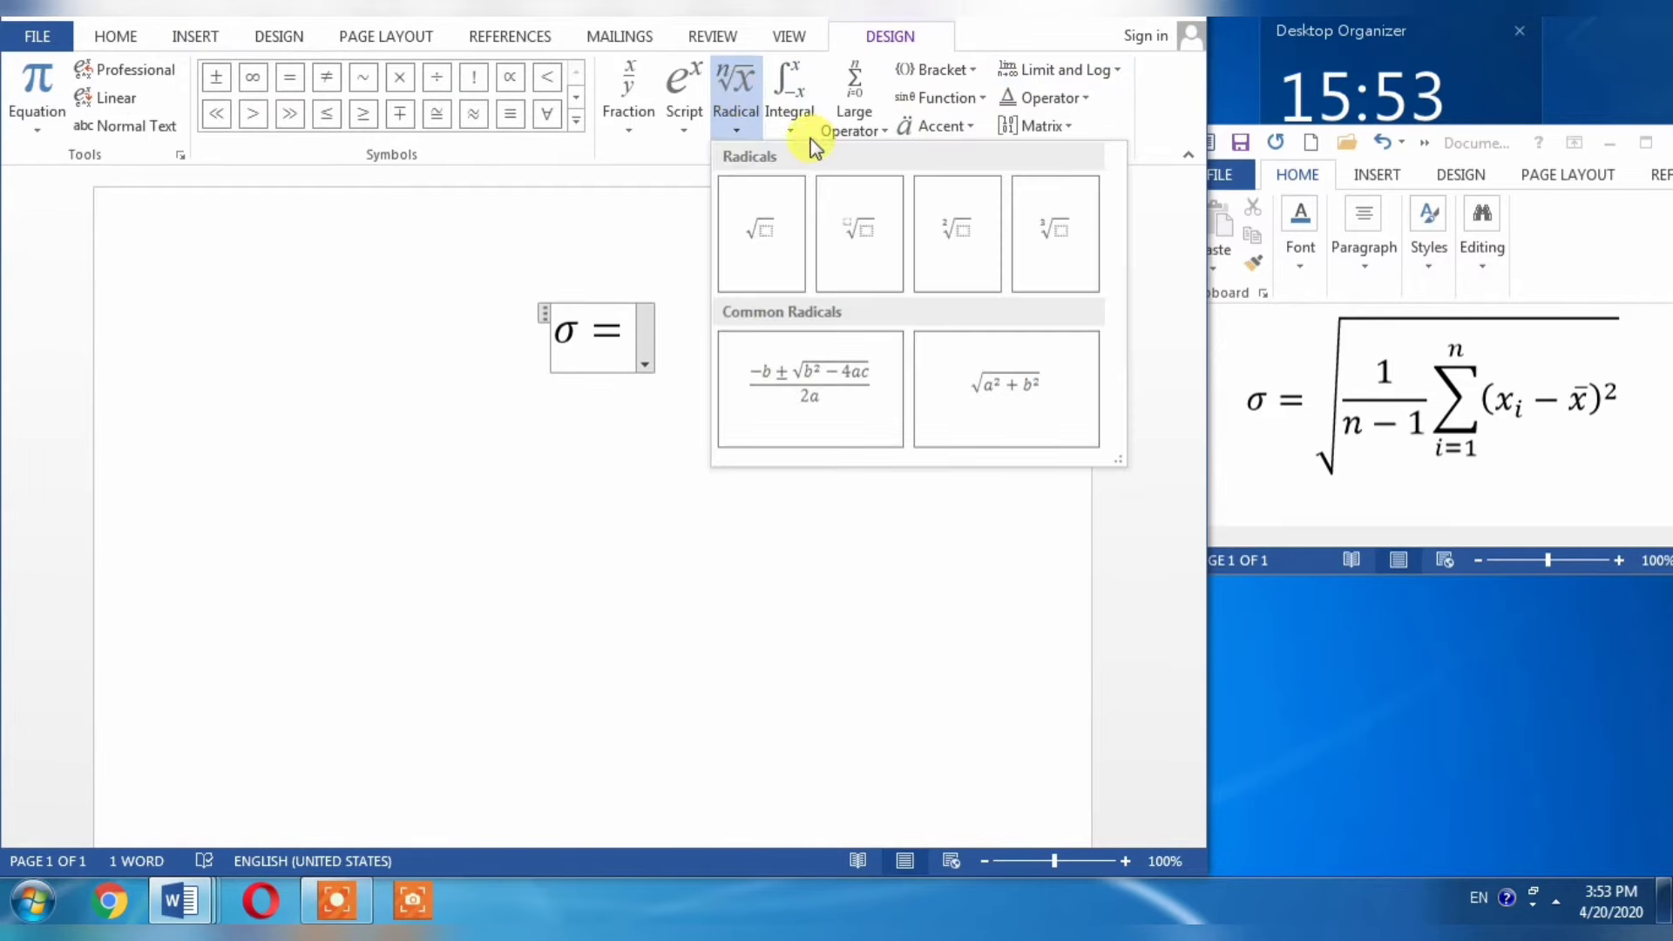
pyautogui.click(761, 245)
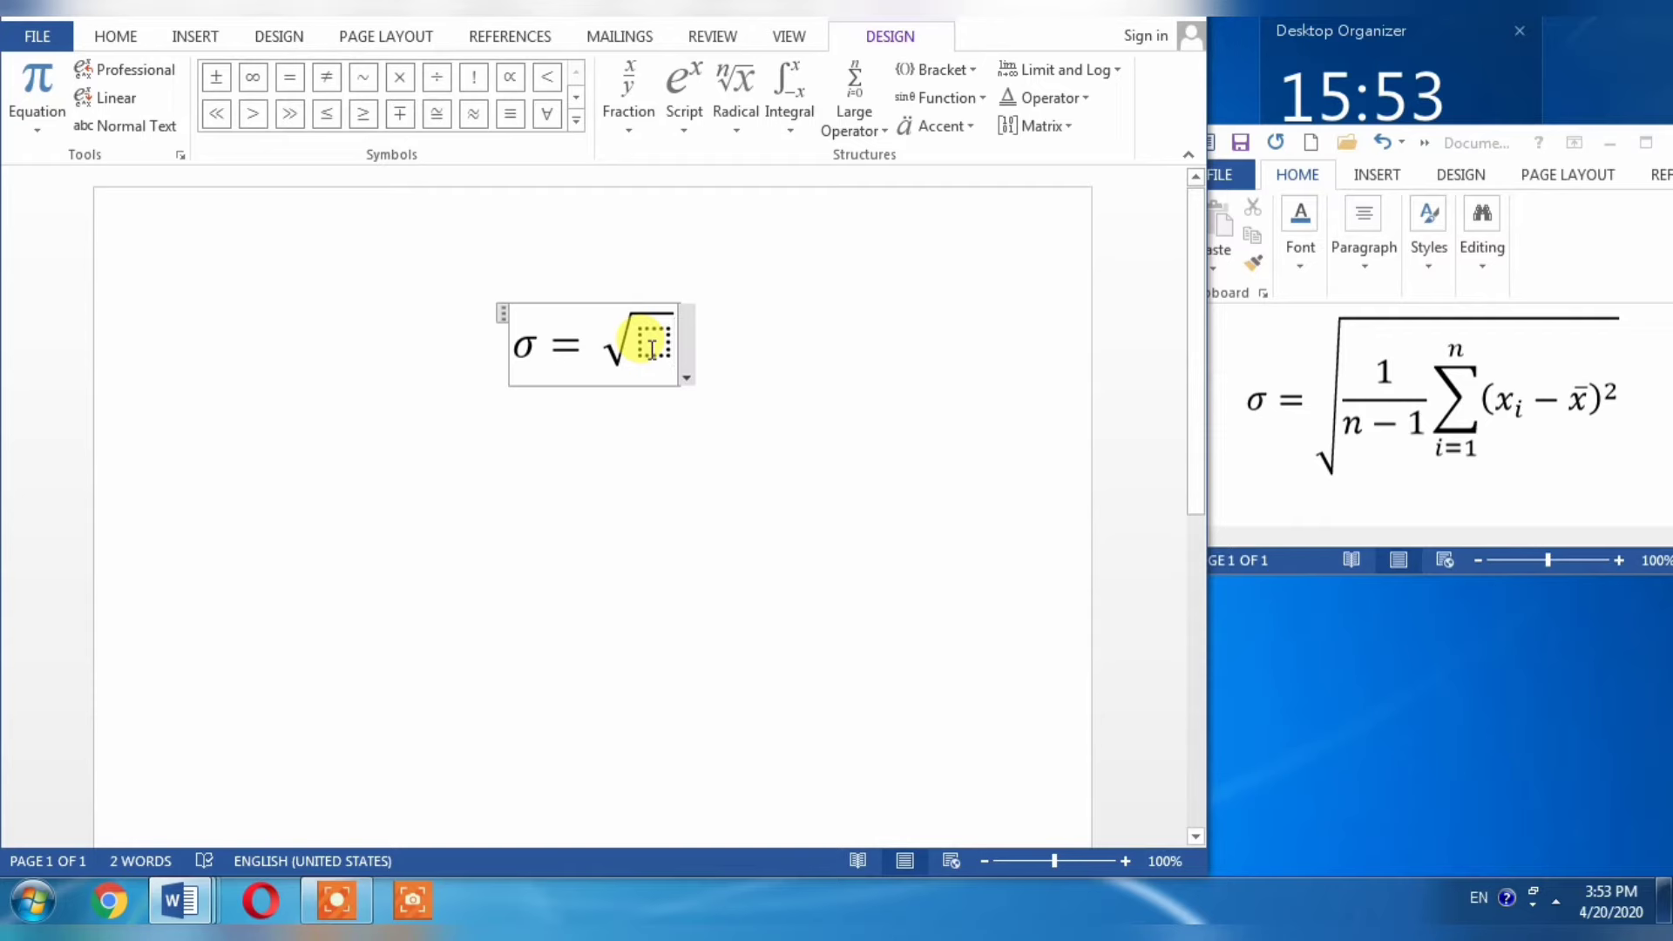
pyautogui.click(652, 349)
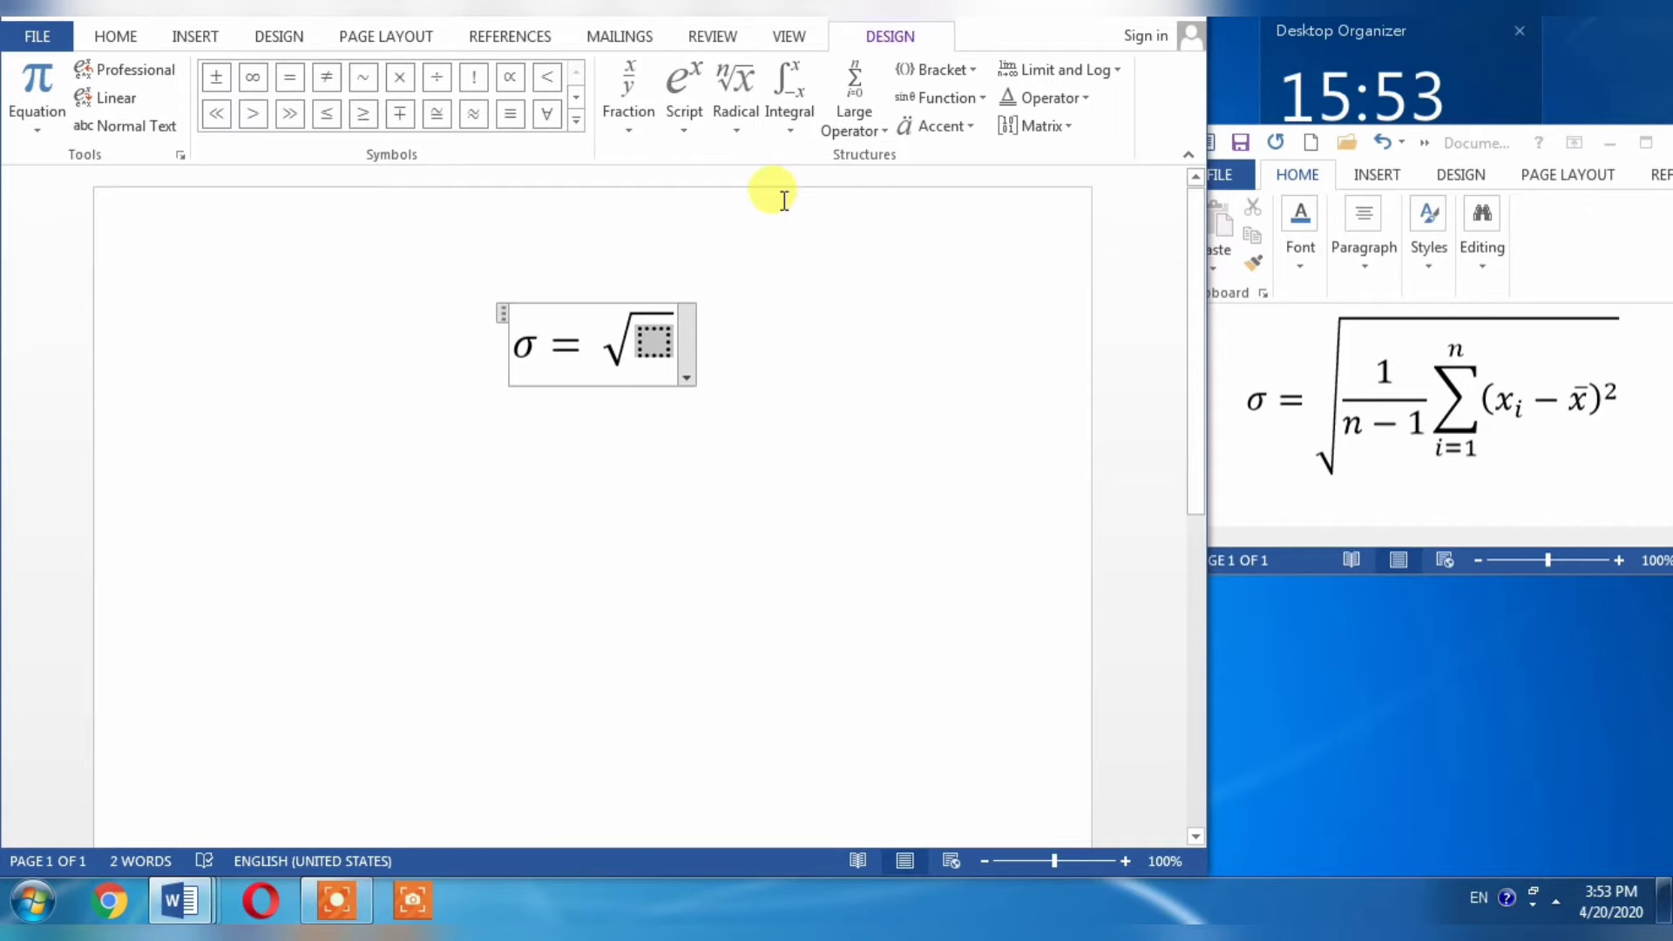
# Step: Place a stacked fraction 1 over n-1 inside the square root, then select it
pyautogui.click(628, 93)
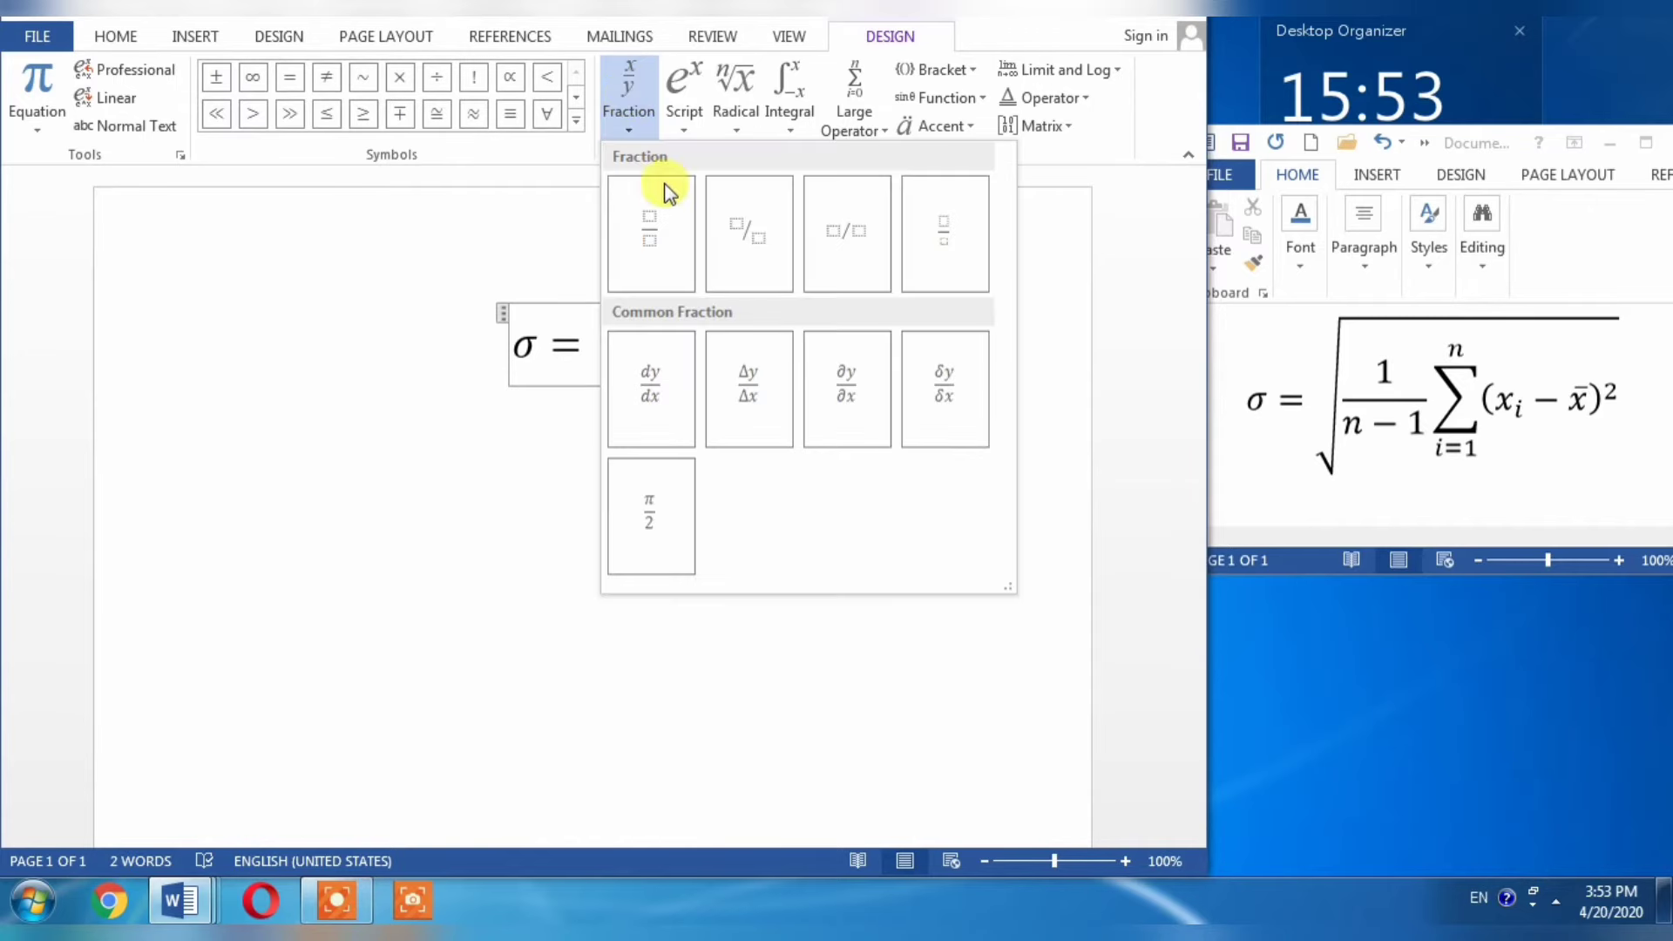
pyautogui.click(672, 225)
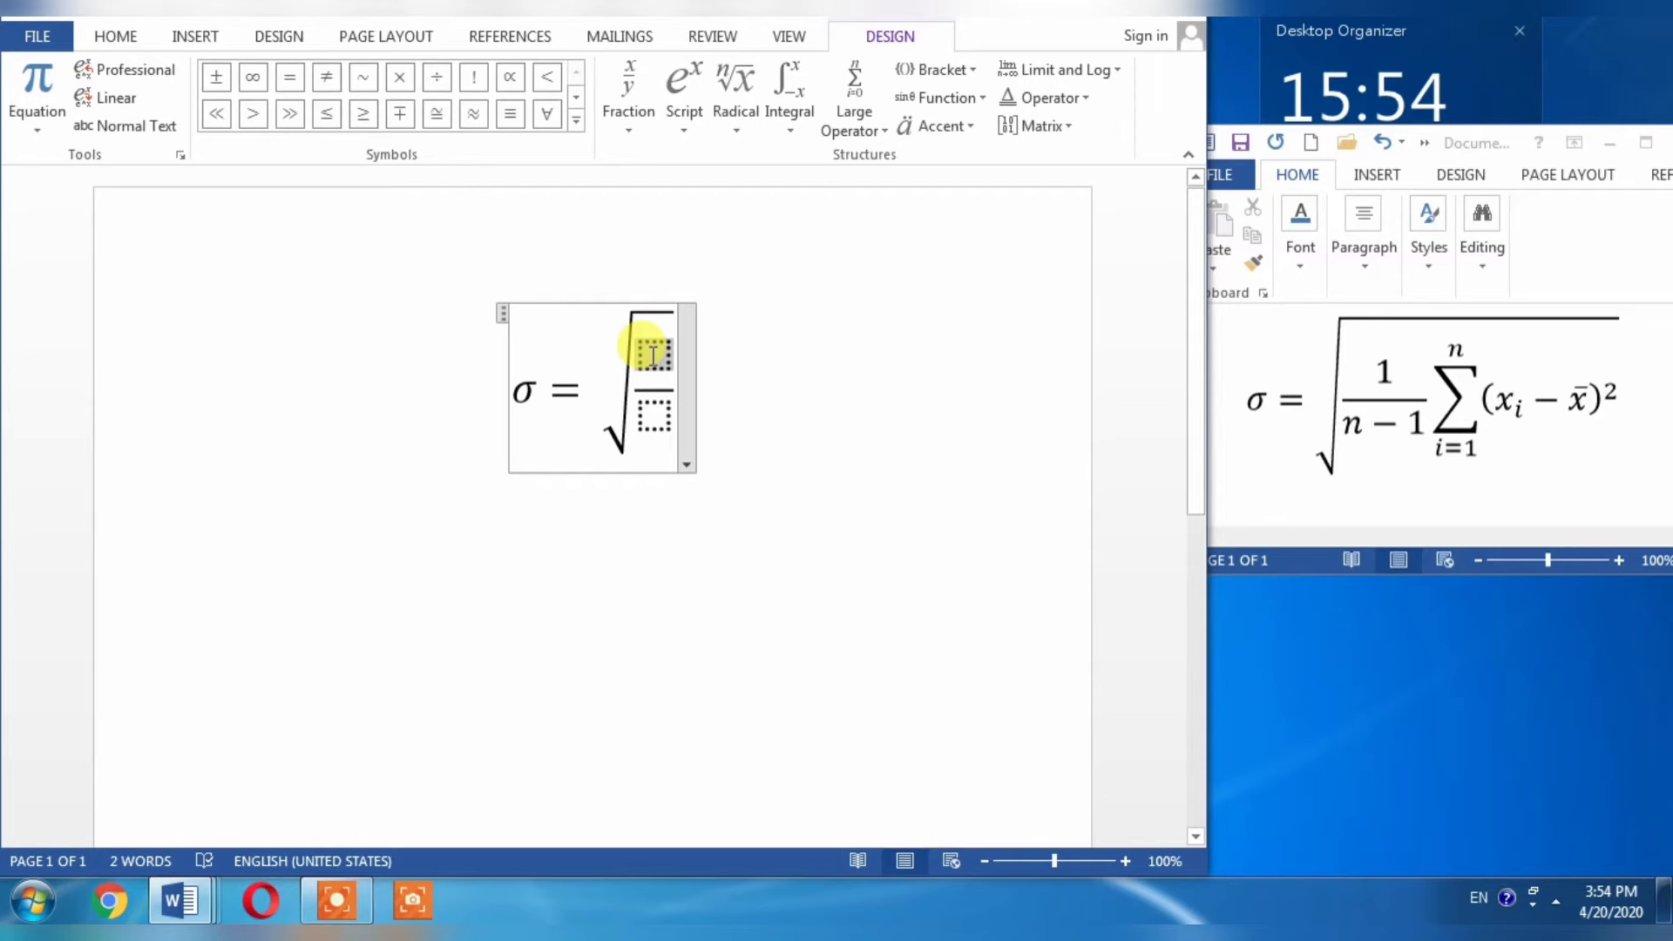
pyautogui.write('1')
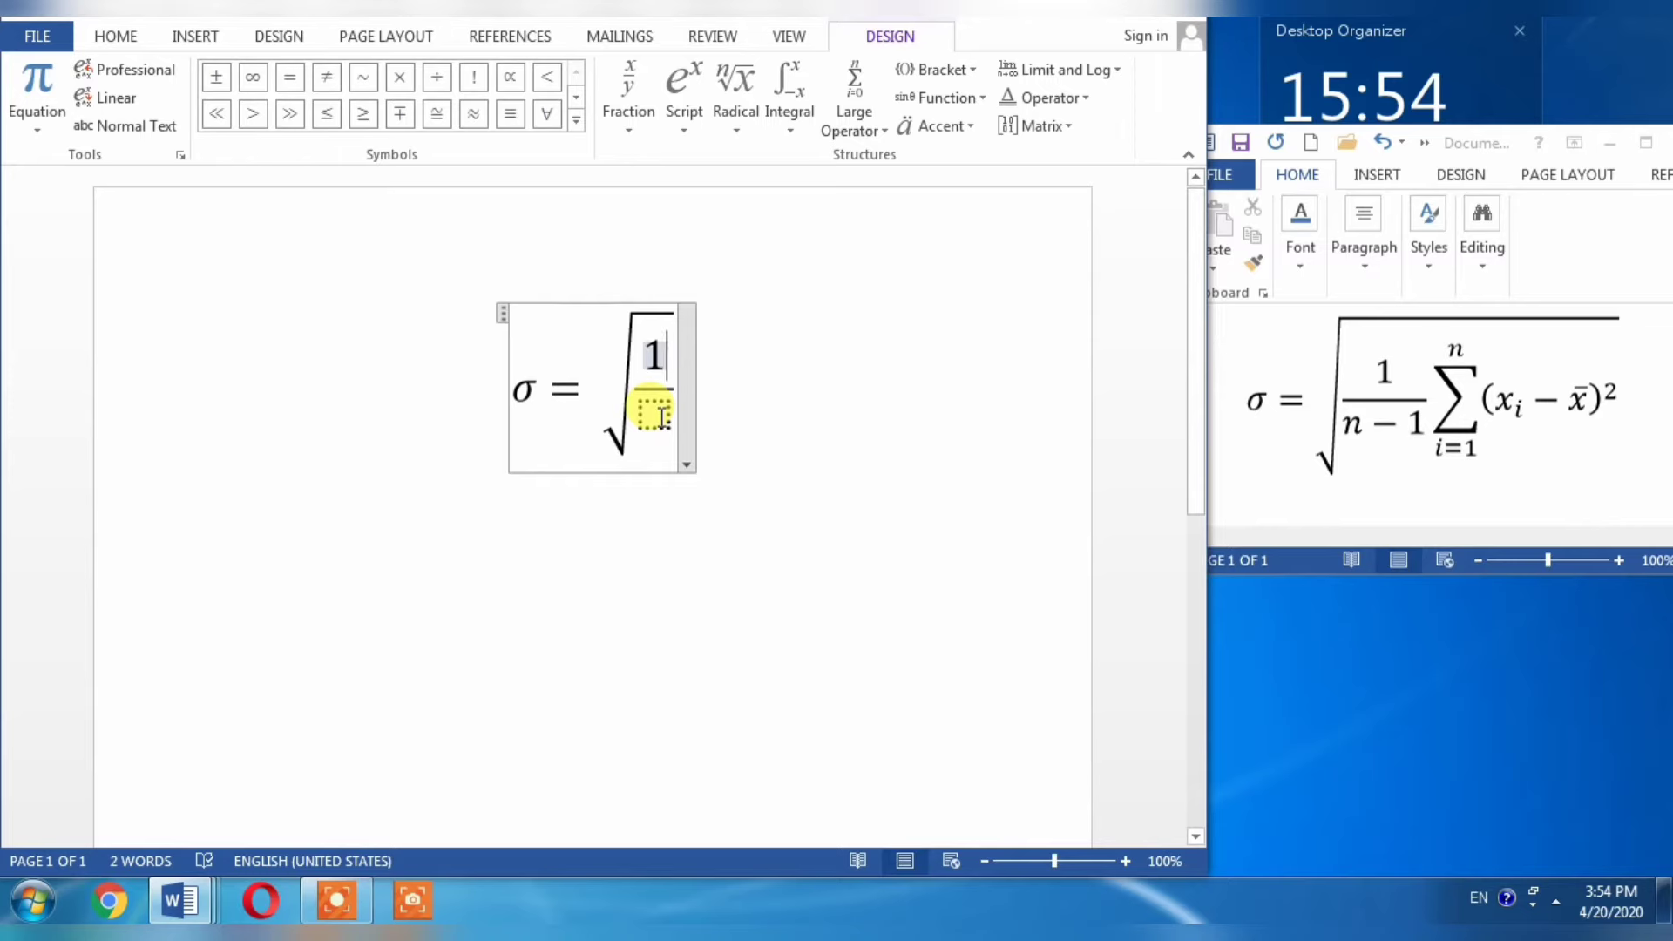
pyautogui.click(662, 416)
pyautogui.write('n')
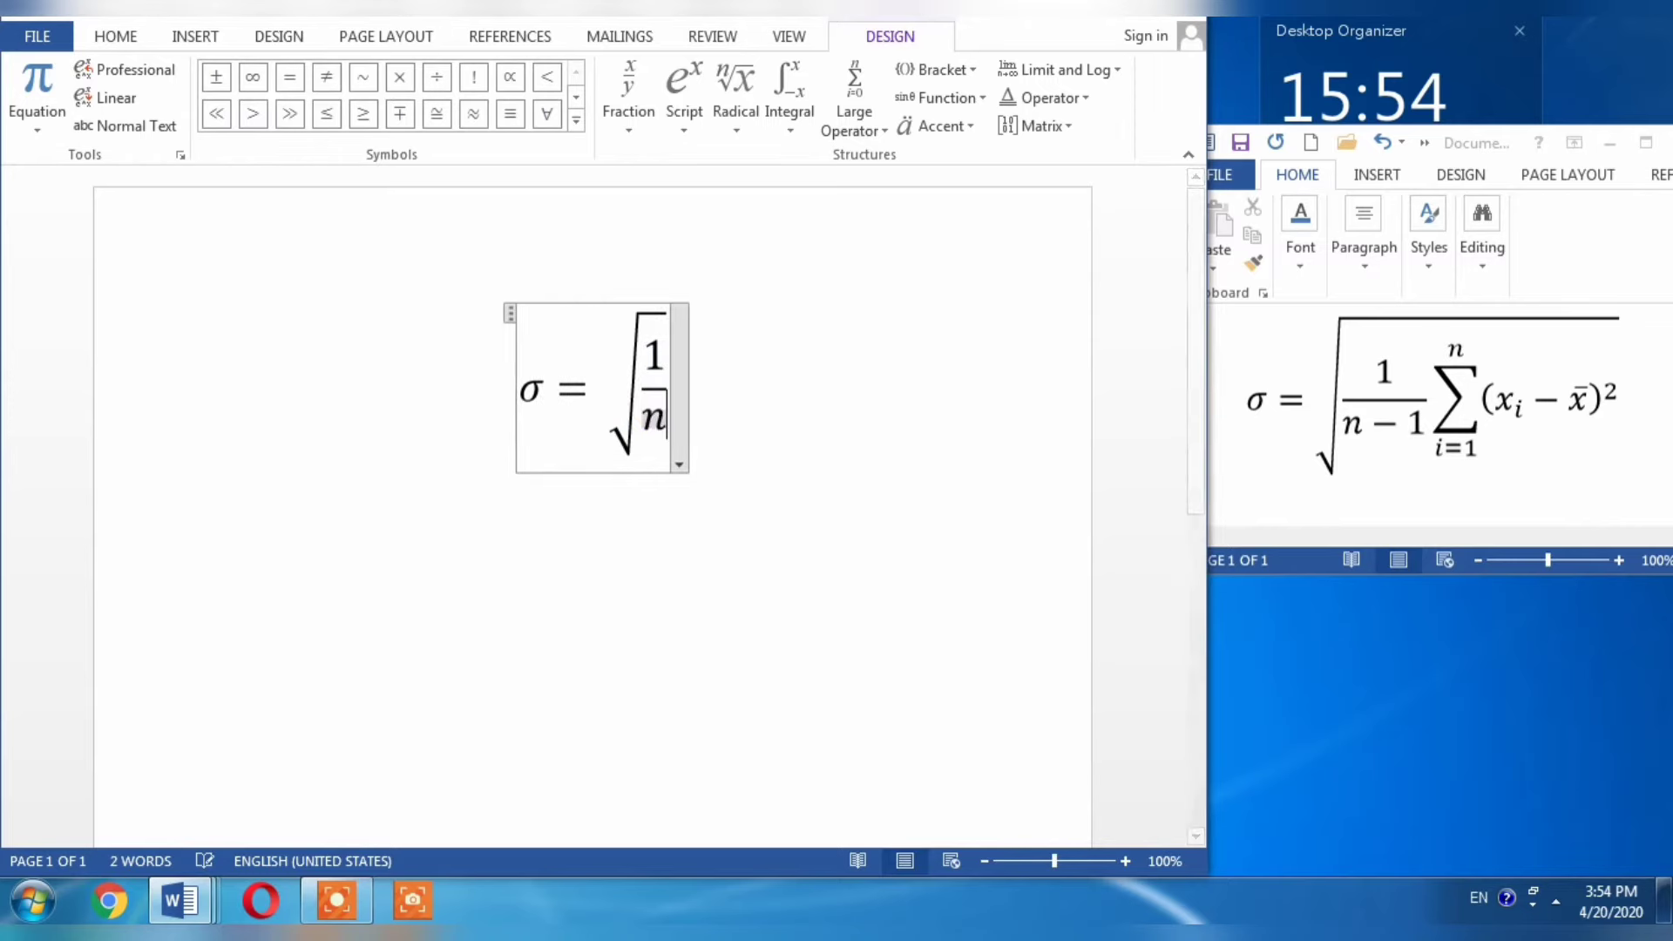
pyautogui.write('-1')
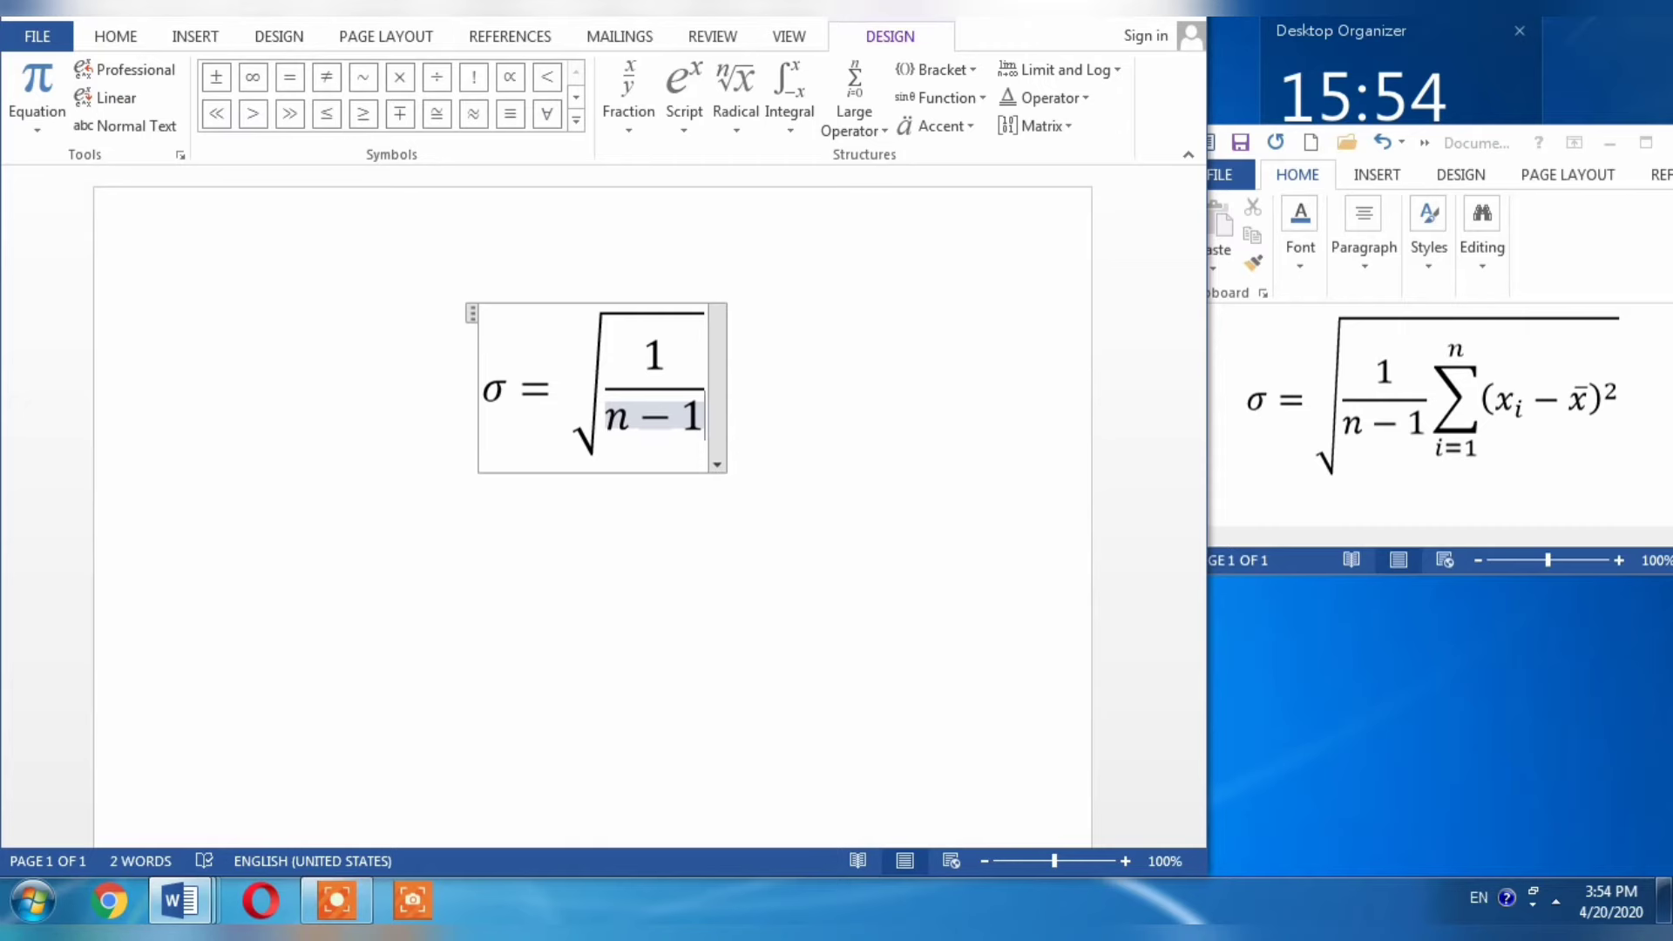
pyautogui.click(649, 412)
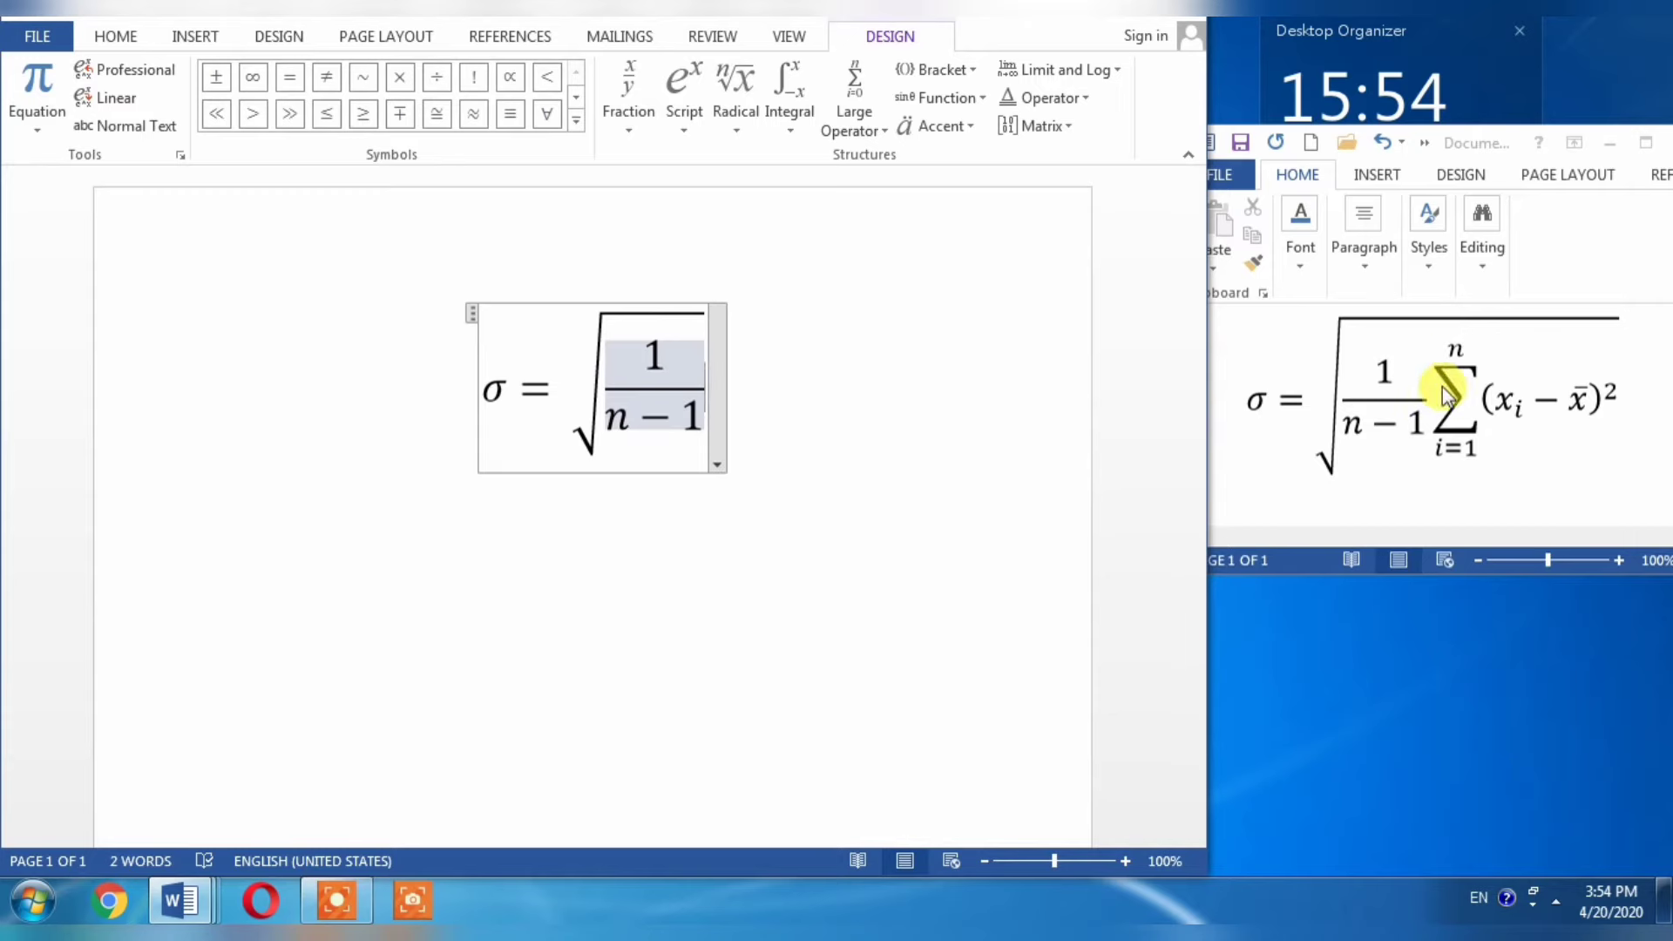
# Step: Add a summation after the fraction with lower limit i=1 and upper limit n
pyautogui.click(855, 96)
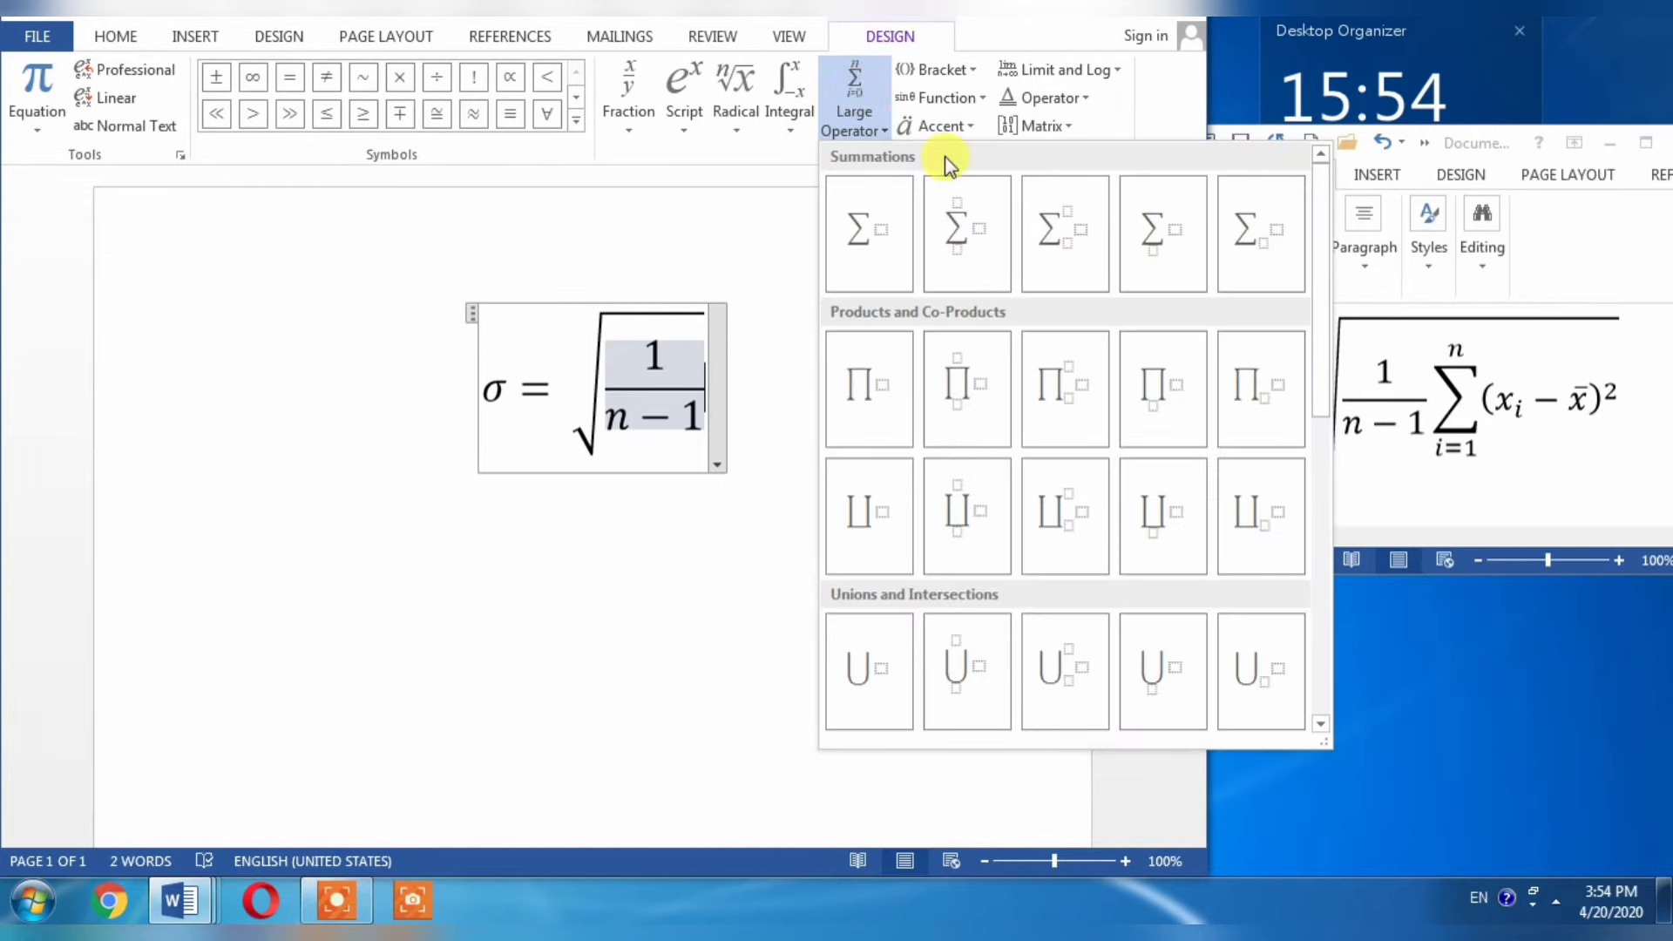
pyautogui.click(974, 239)
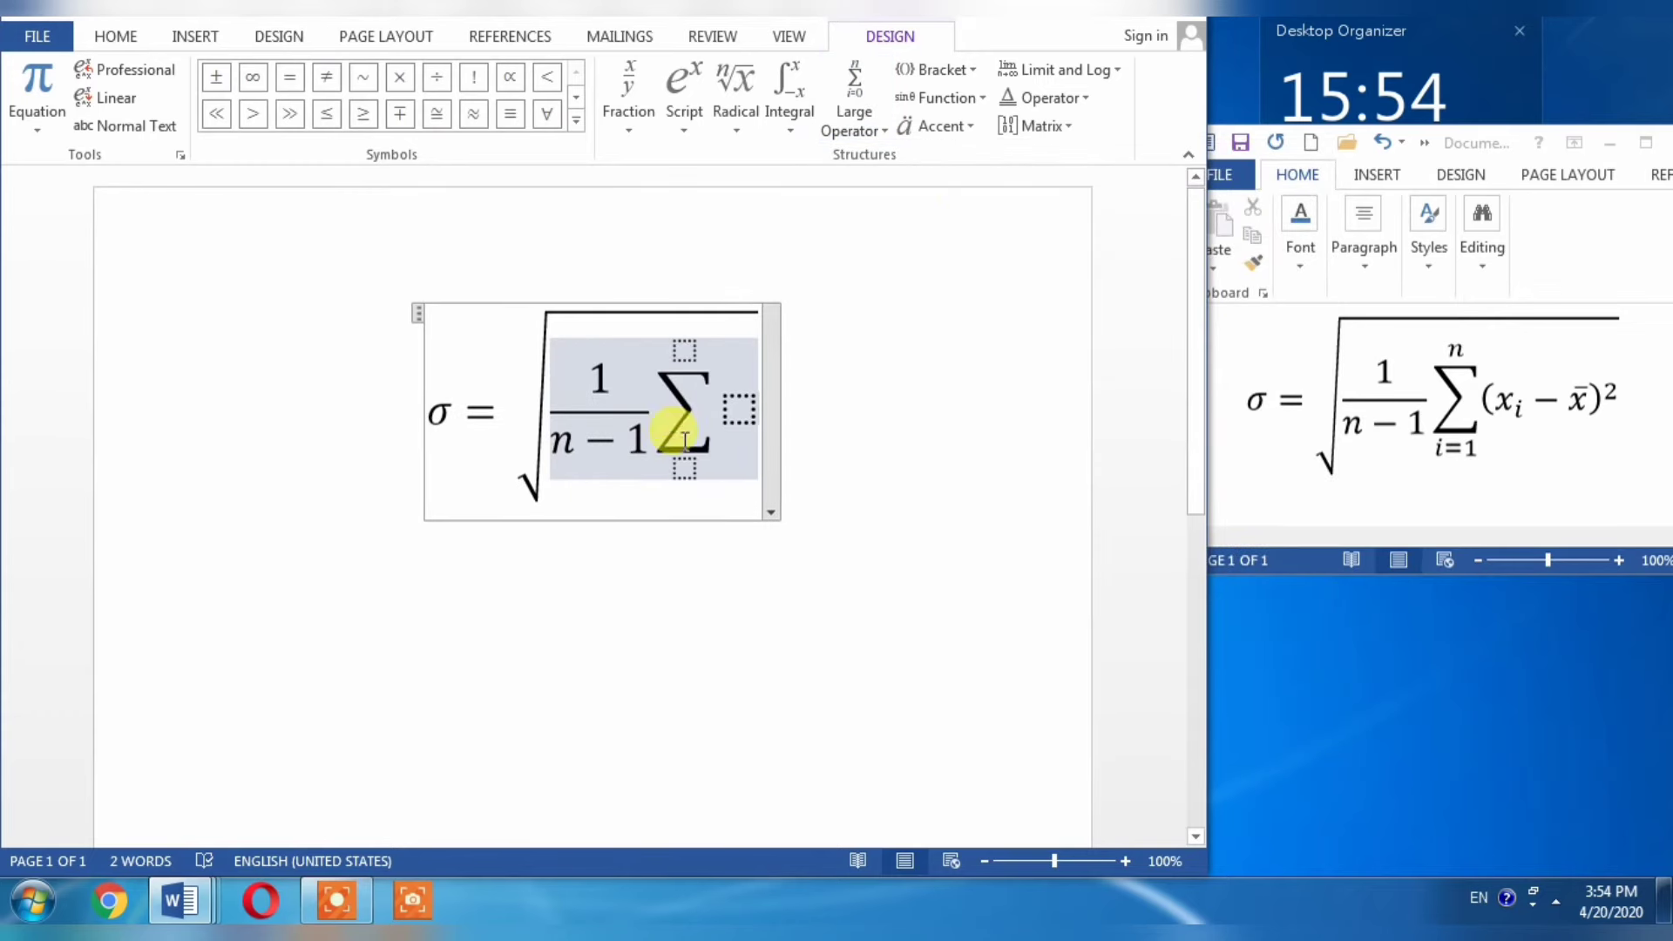
pyautogui.click(684, 469)
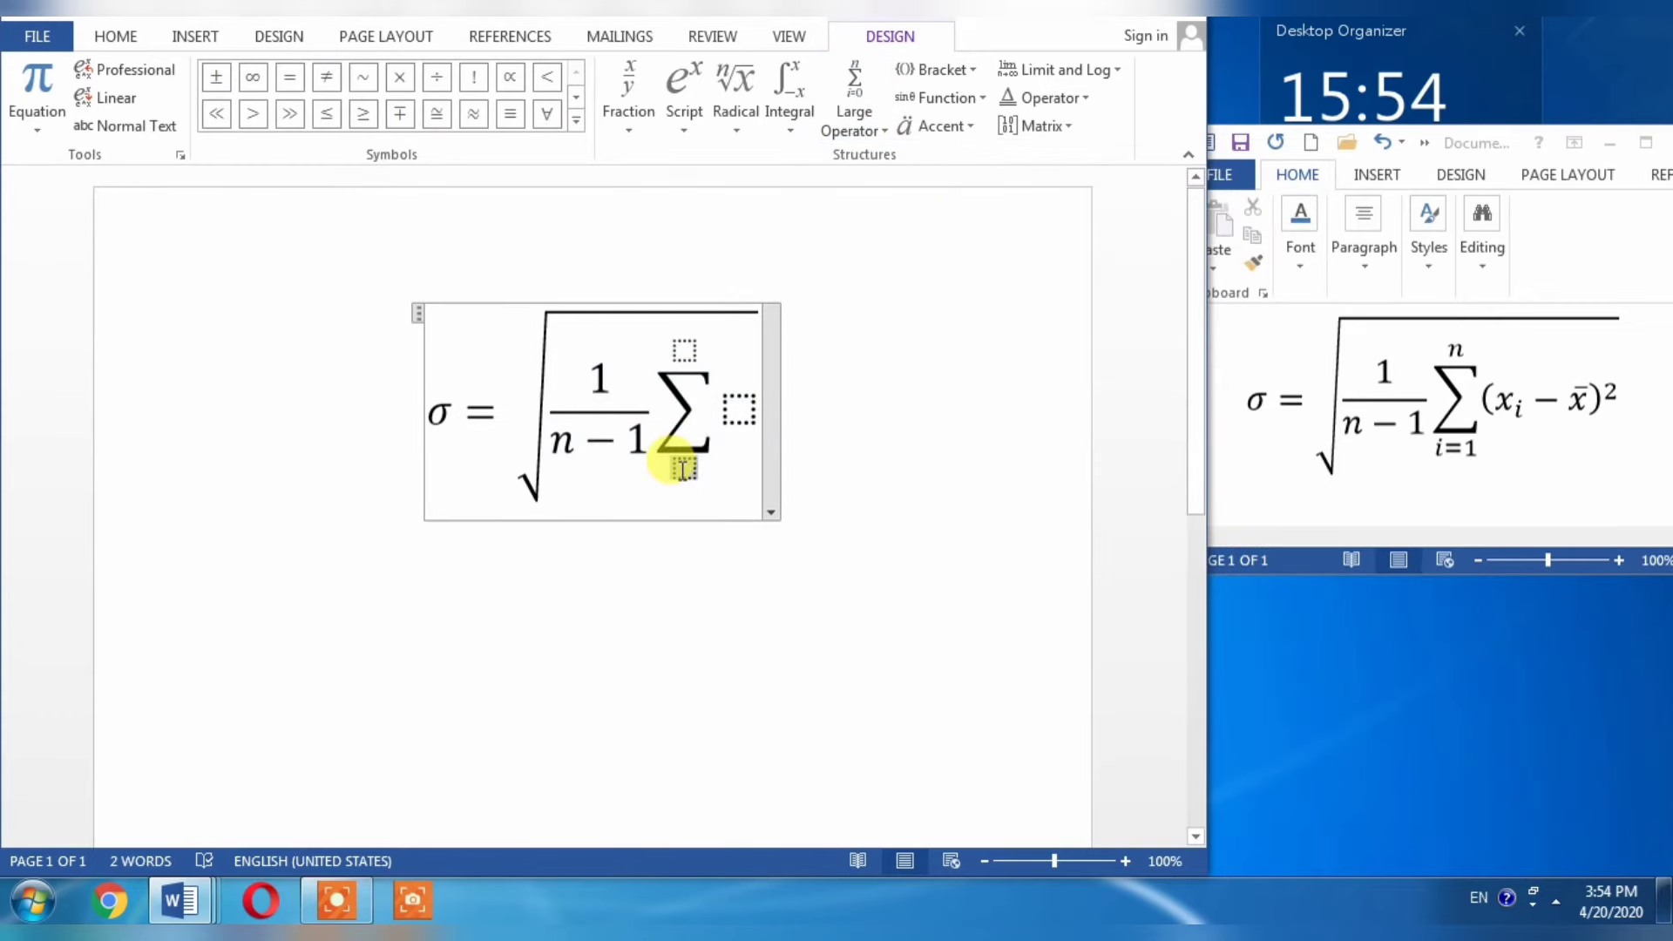
pyautogui.write('i=1')
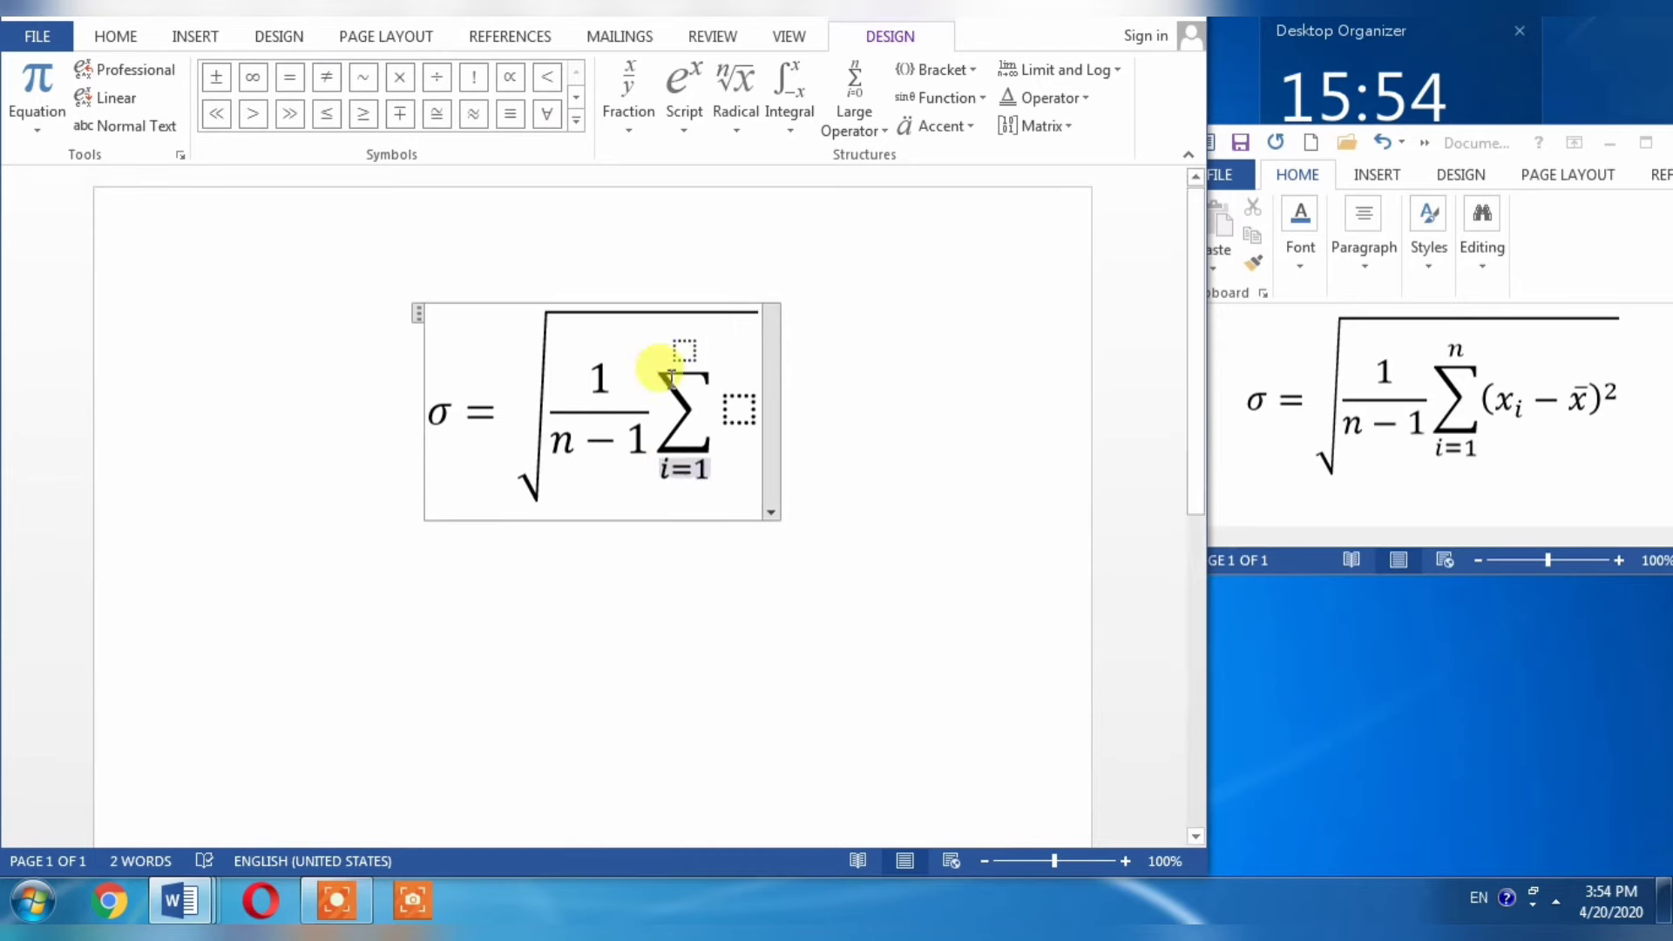
pyautogui.click(685, 351)
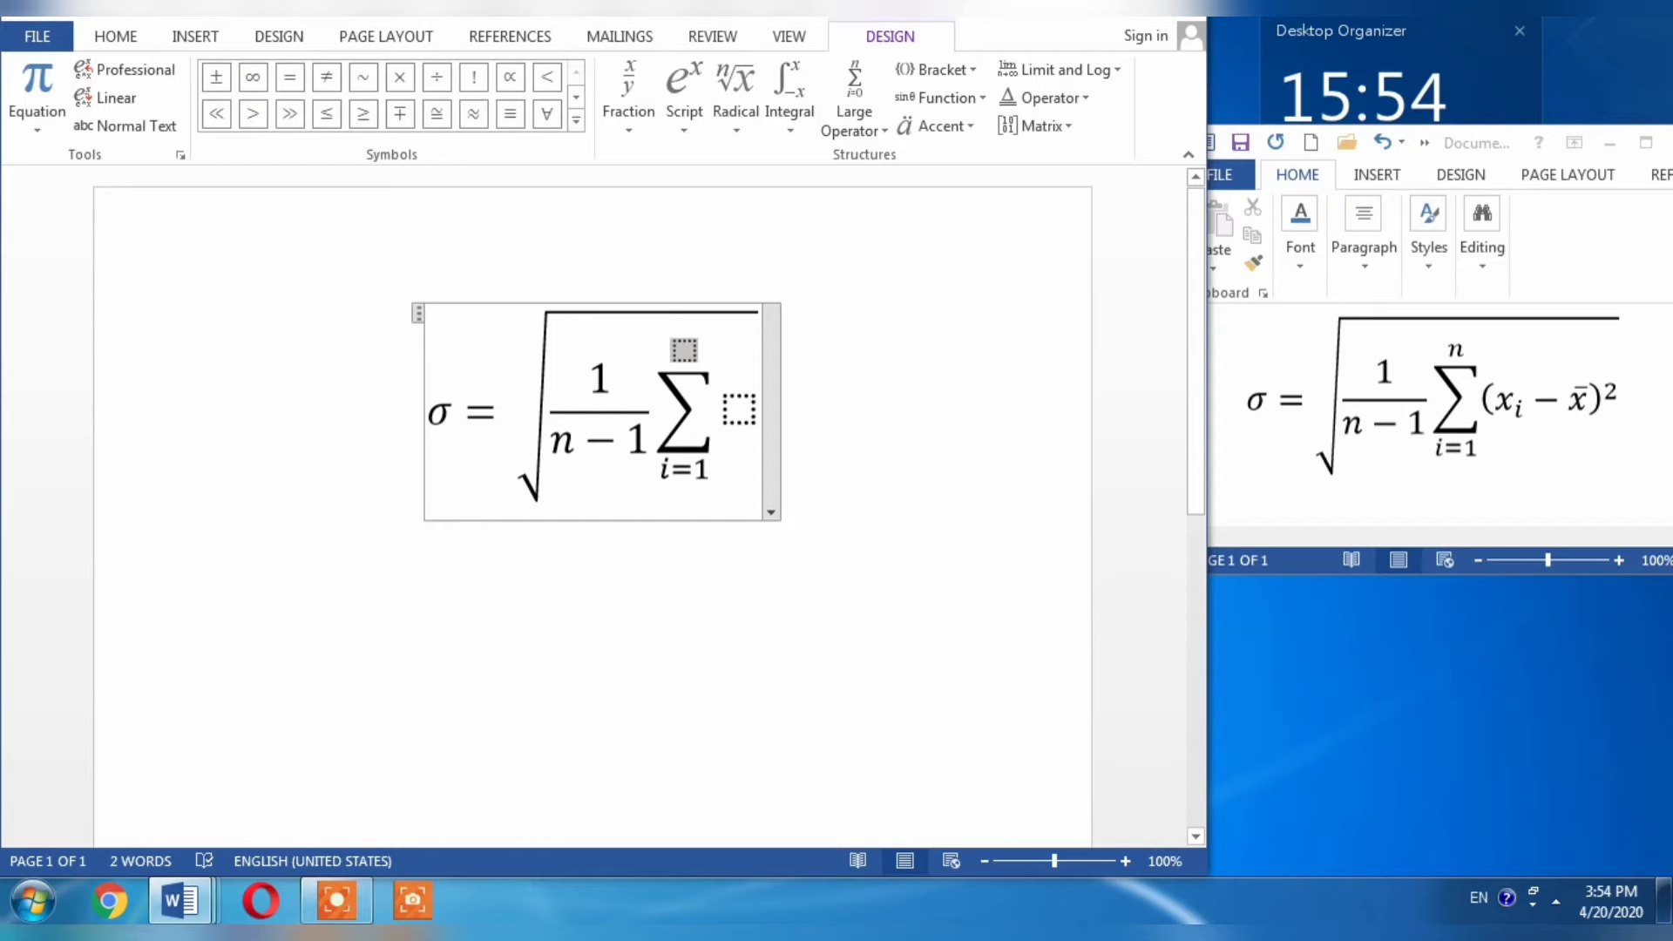
pyautogui.write('n')
pyautogui.click(740, 406)
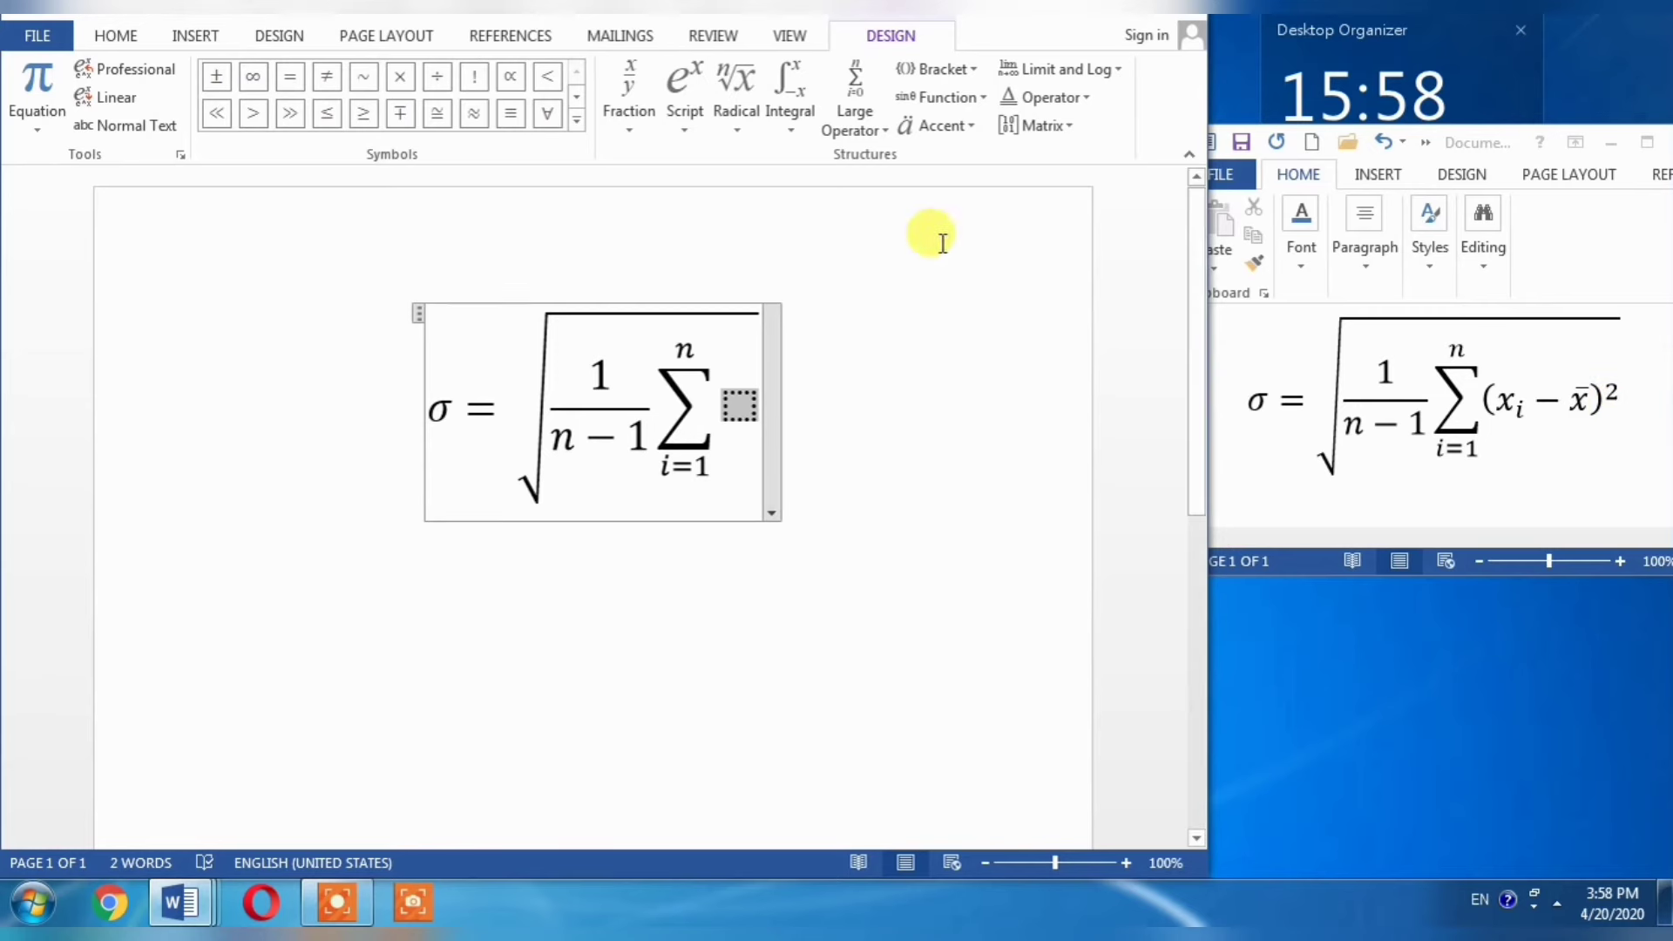
# Step: Put a superscript term with exponent 2 in the summation body, leaving its base empty
pyautogui.click(682, 87)
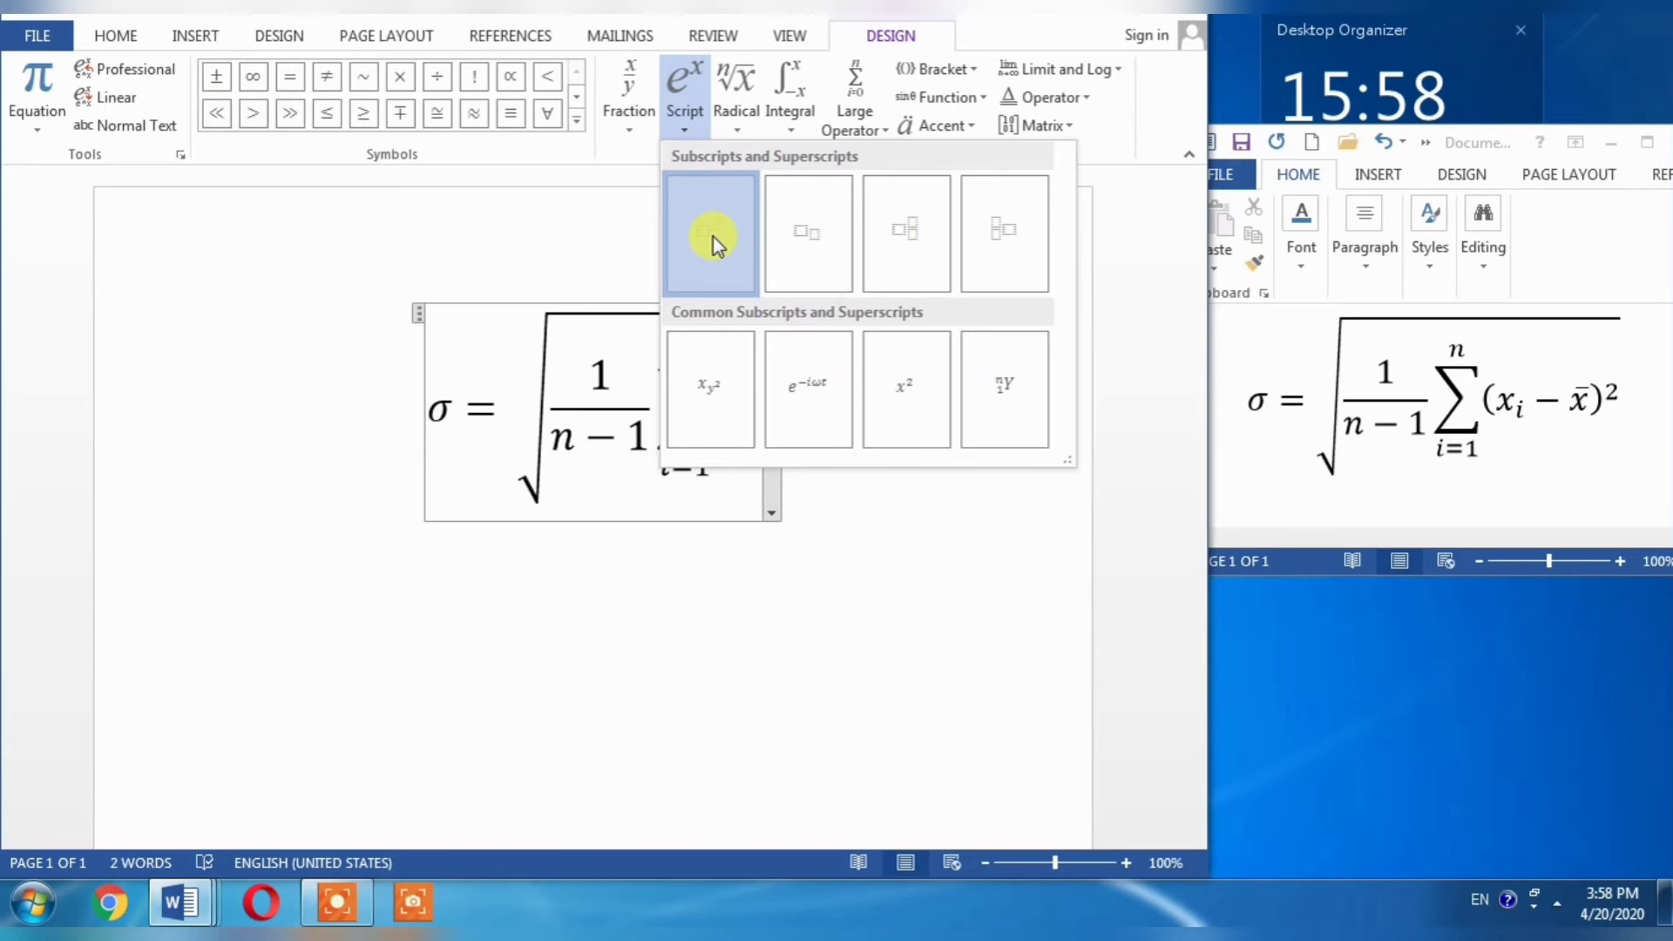
pyautogui.click(713, 237)
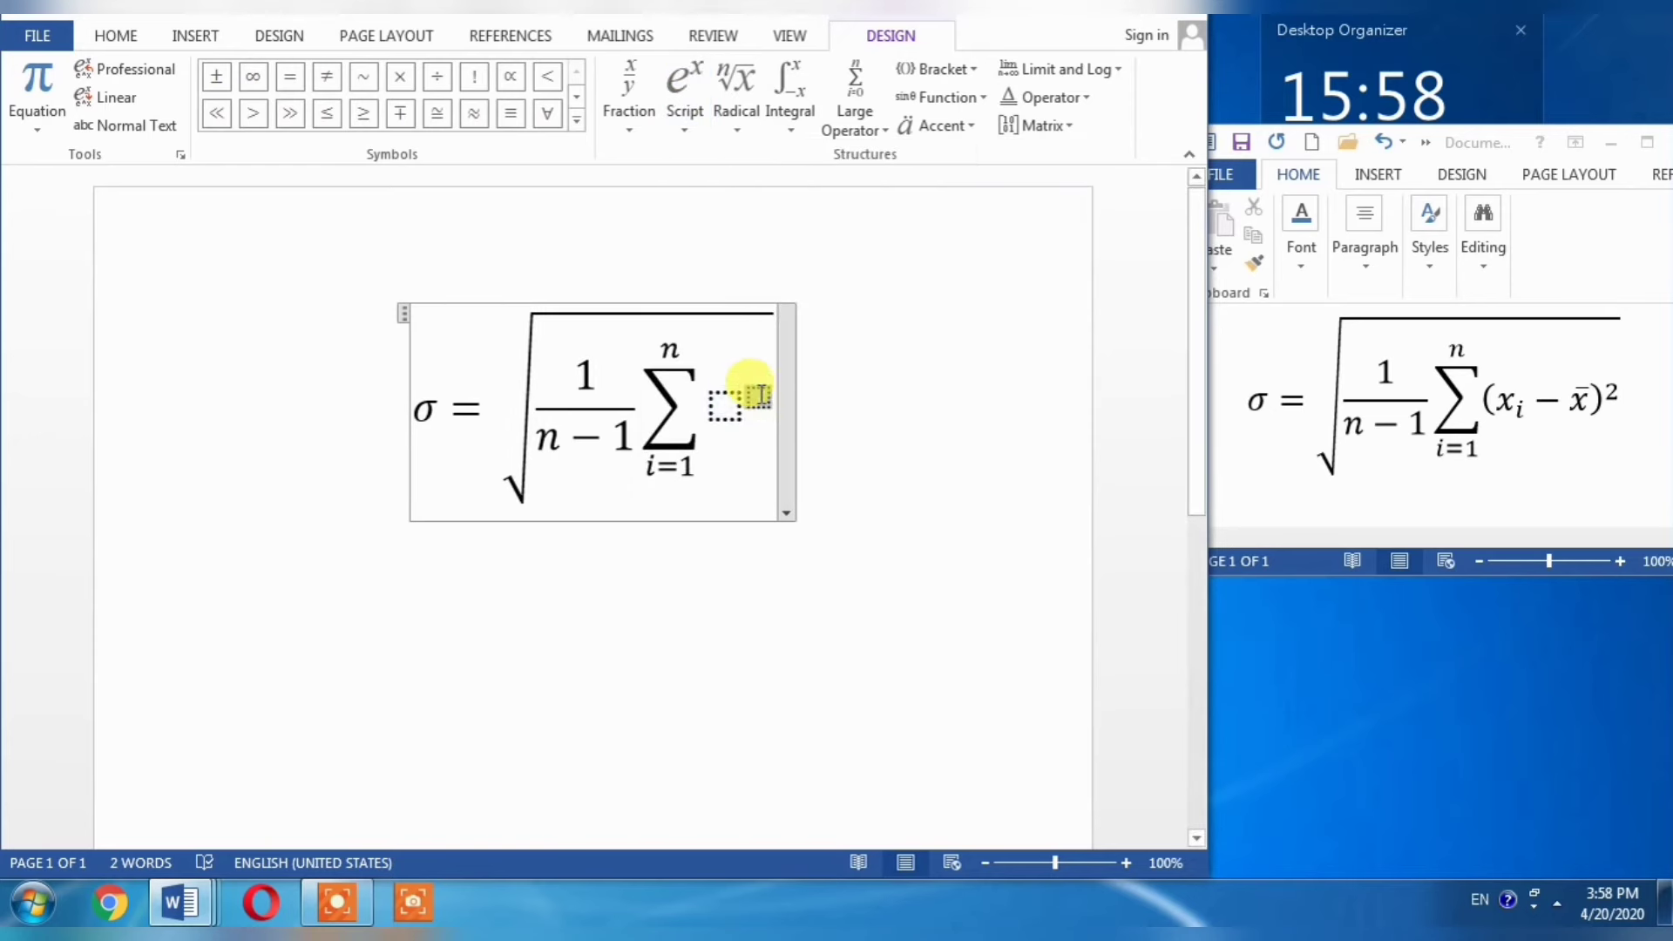
pyautogui.write('2')
pyautogui.click(730, 404)
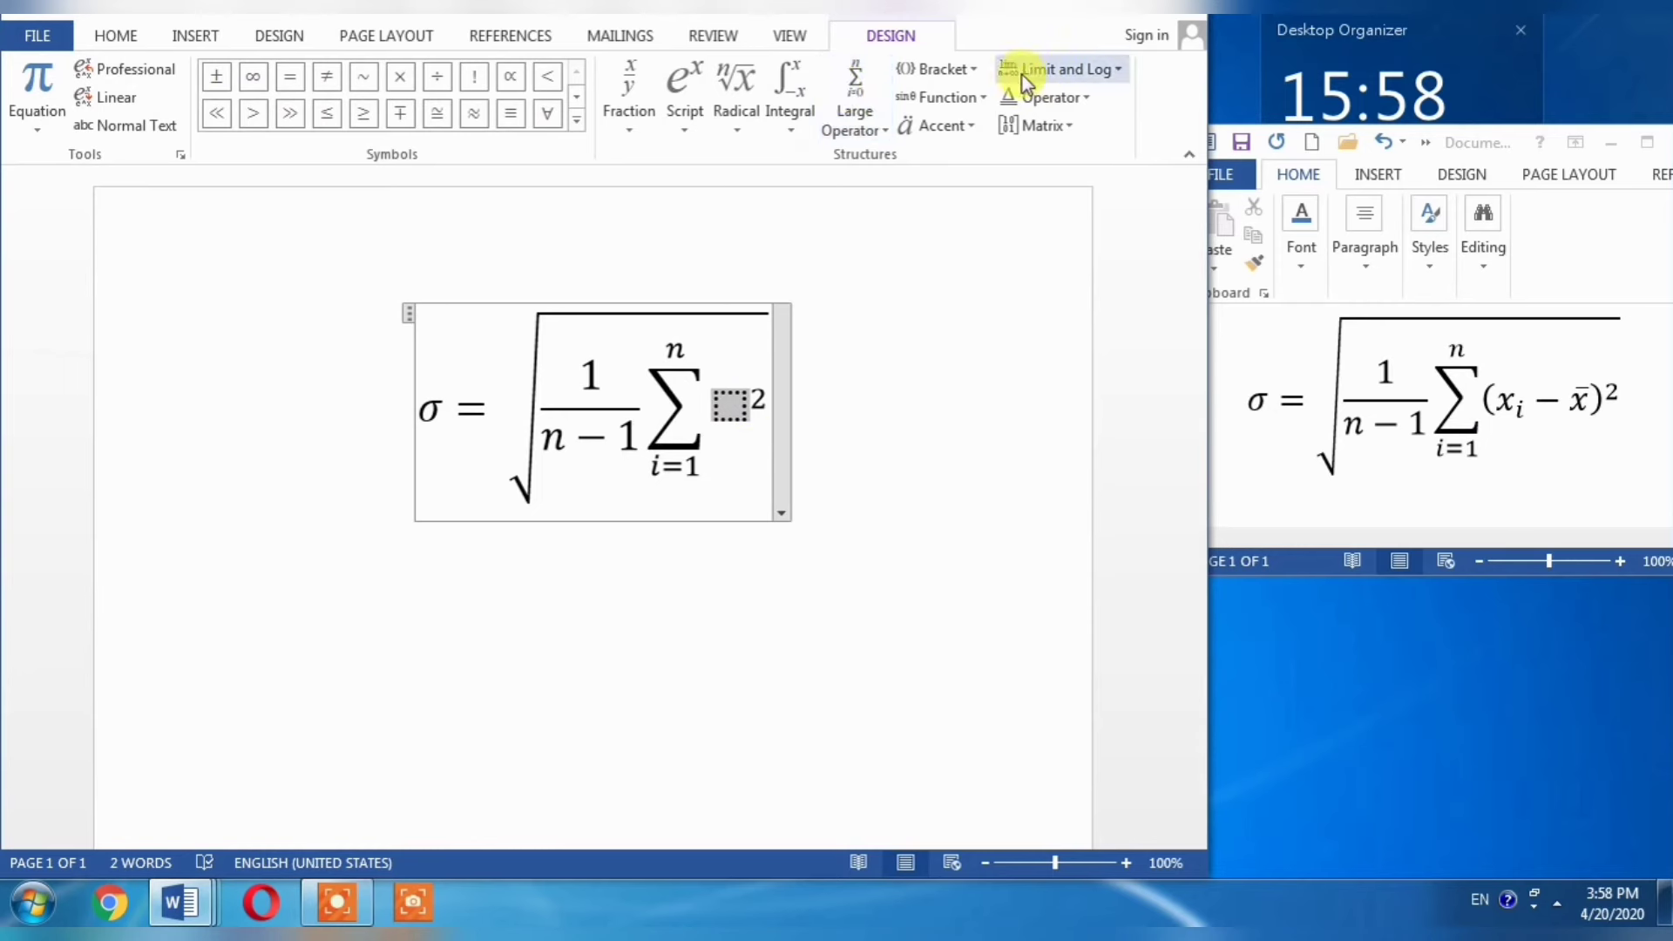
# Step: Wrap the squared base in parentheses containing a subscript template followed by a minus sign
pyautogui.click(959, 75)
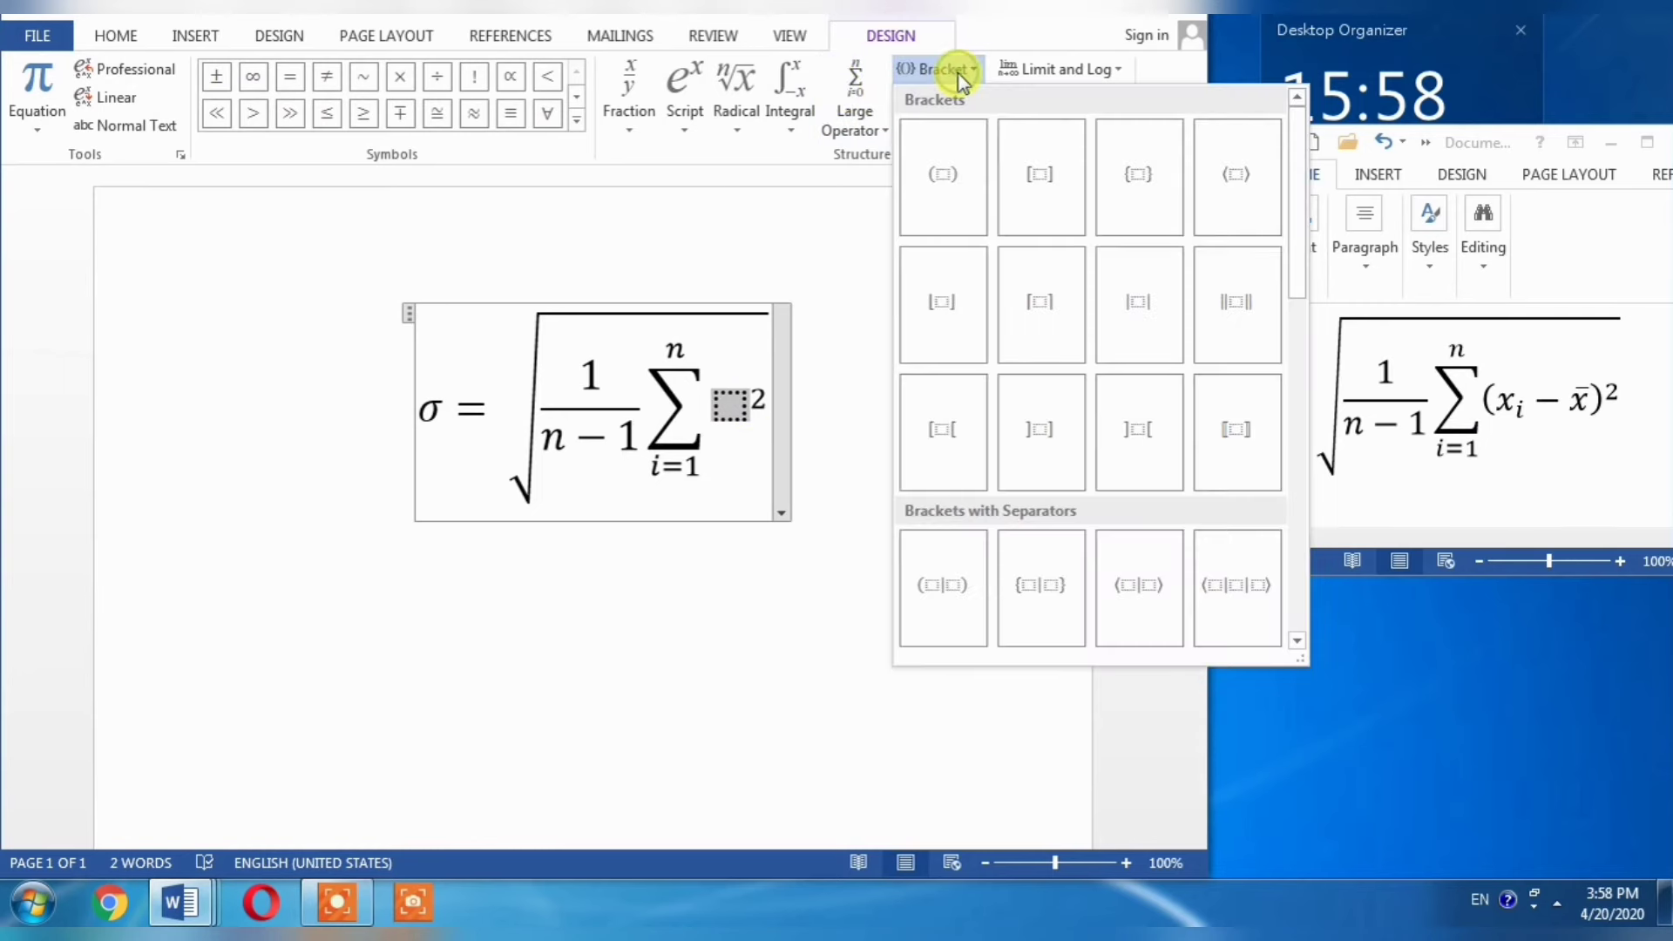
pyautogui.click(948, 179)
pyautogui.click(729, 408)
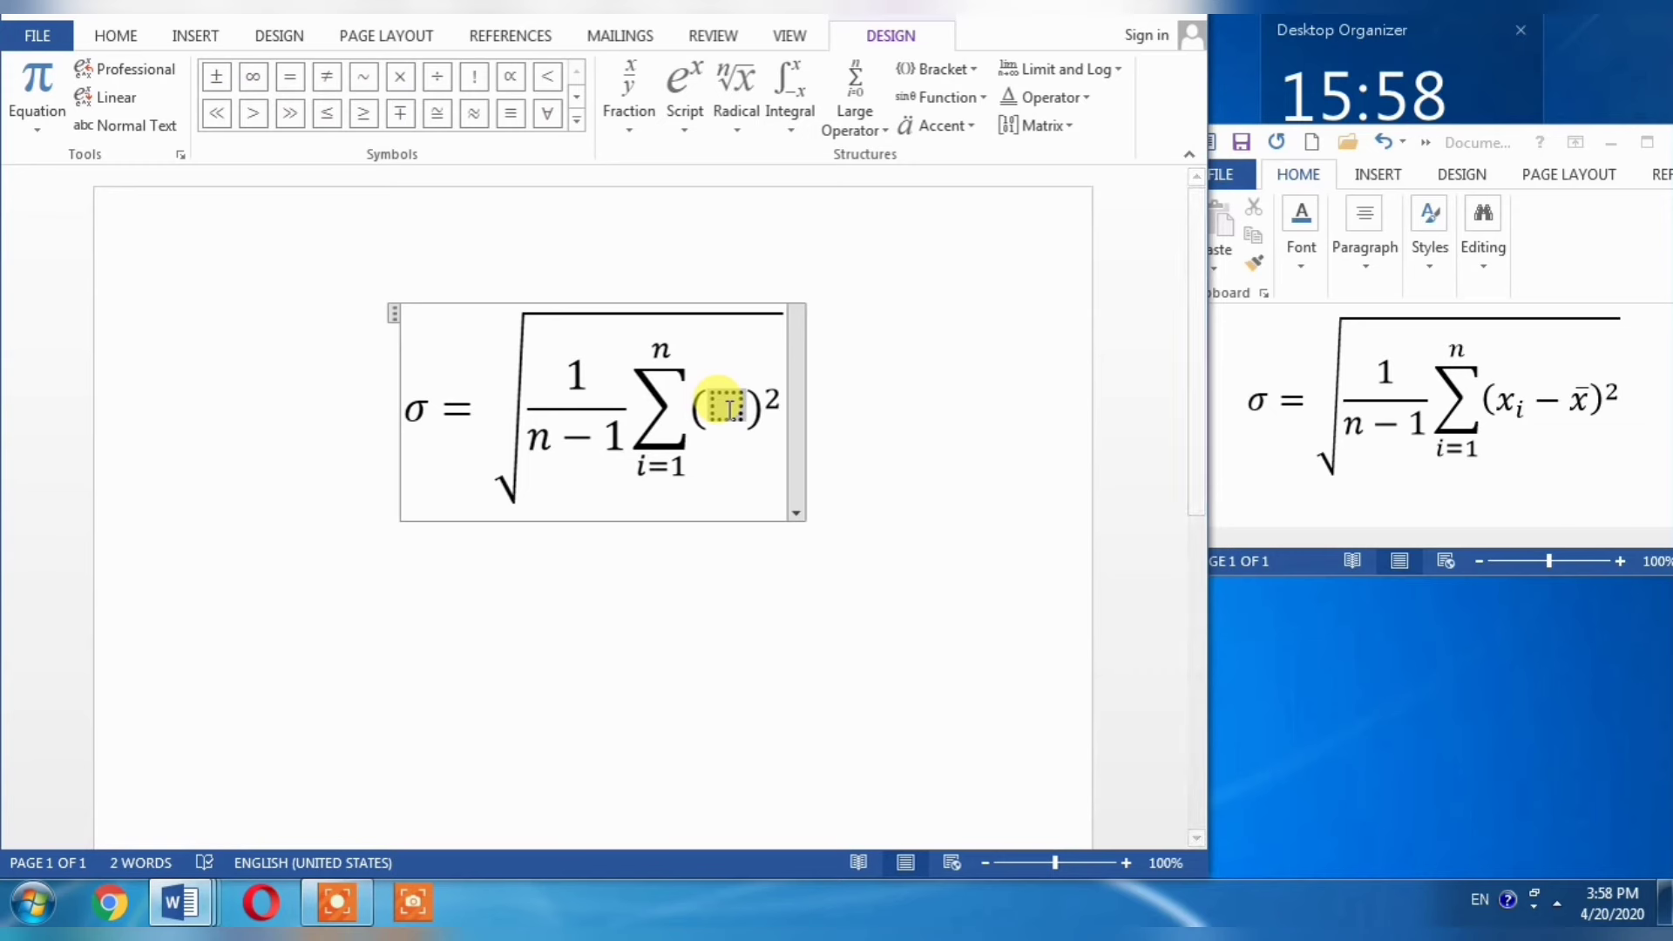
pyautogui.click(685, 98)
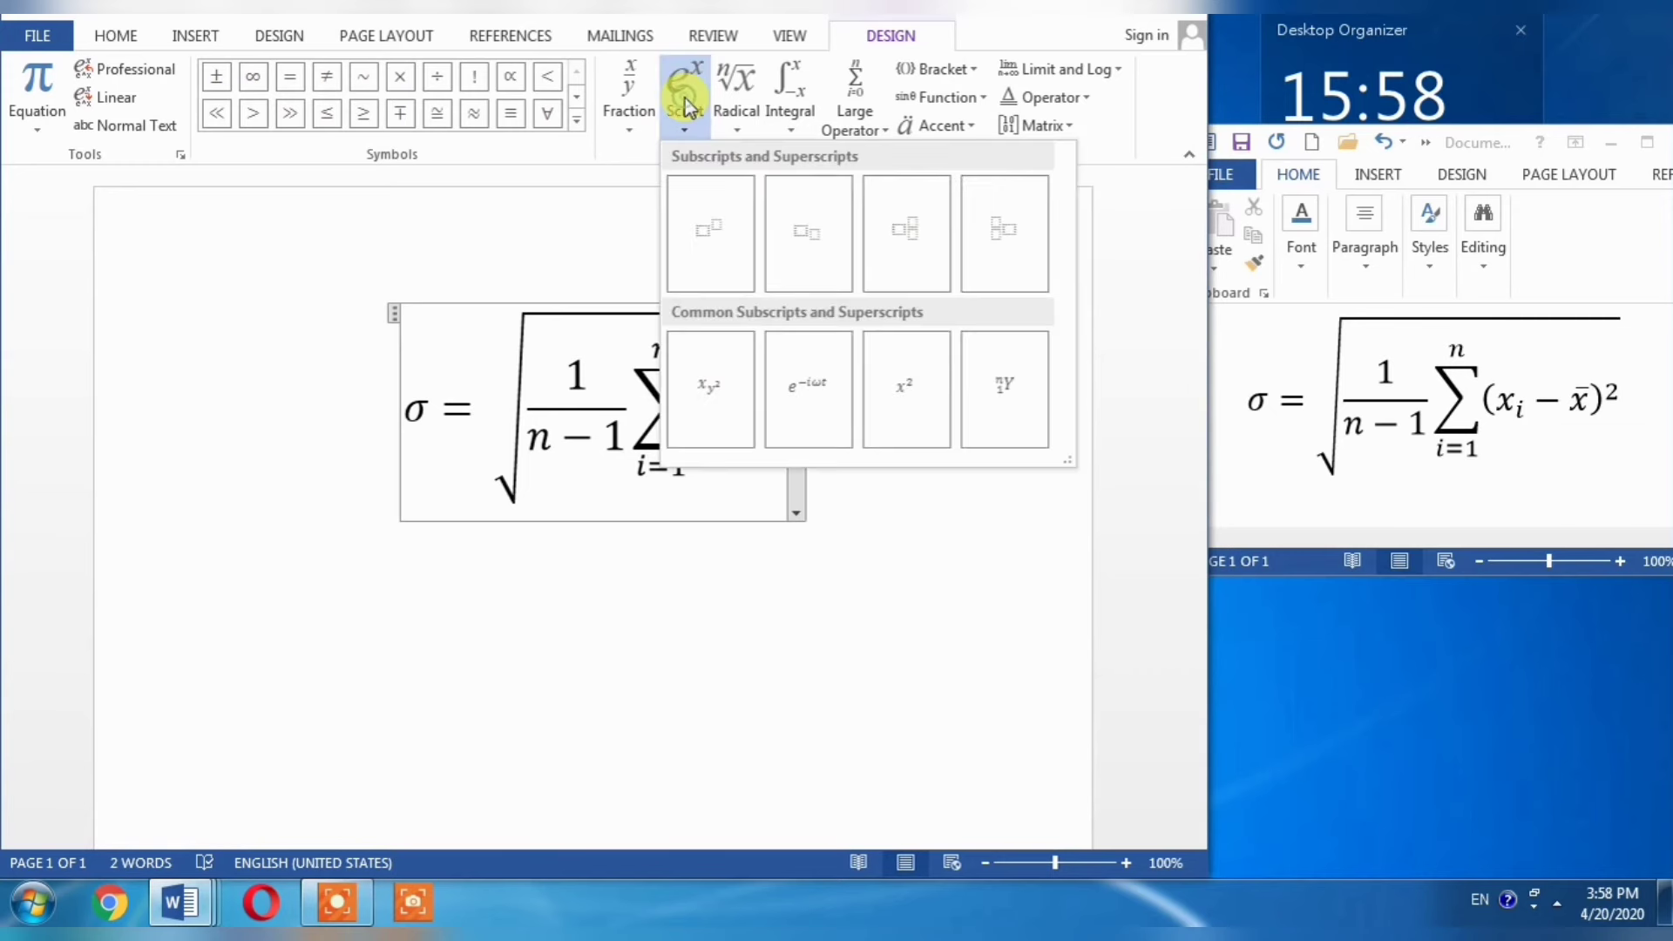
pyautogui.click(796, 218)
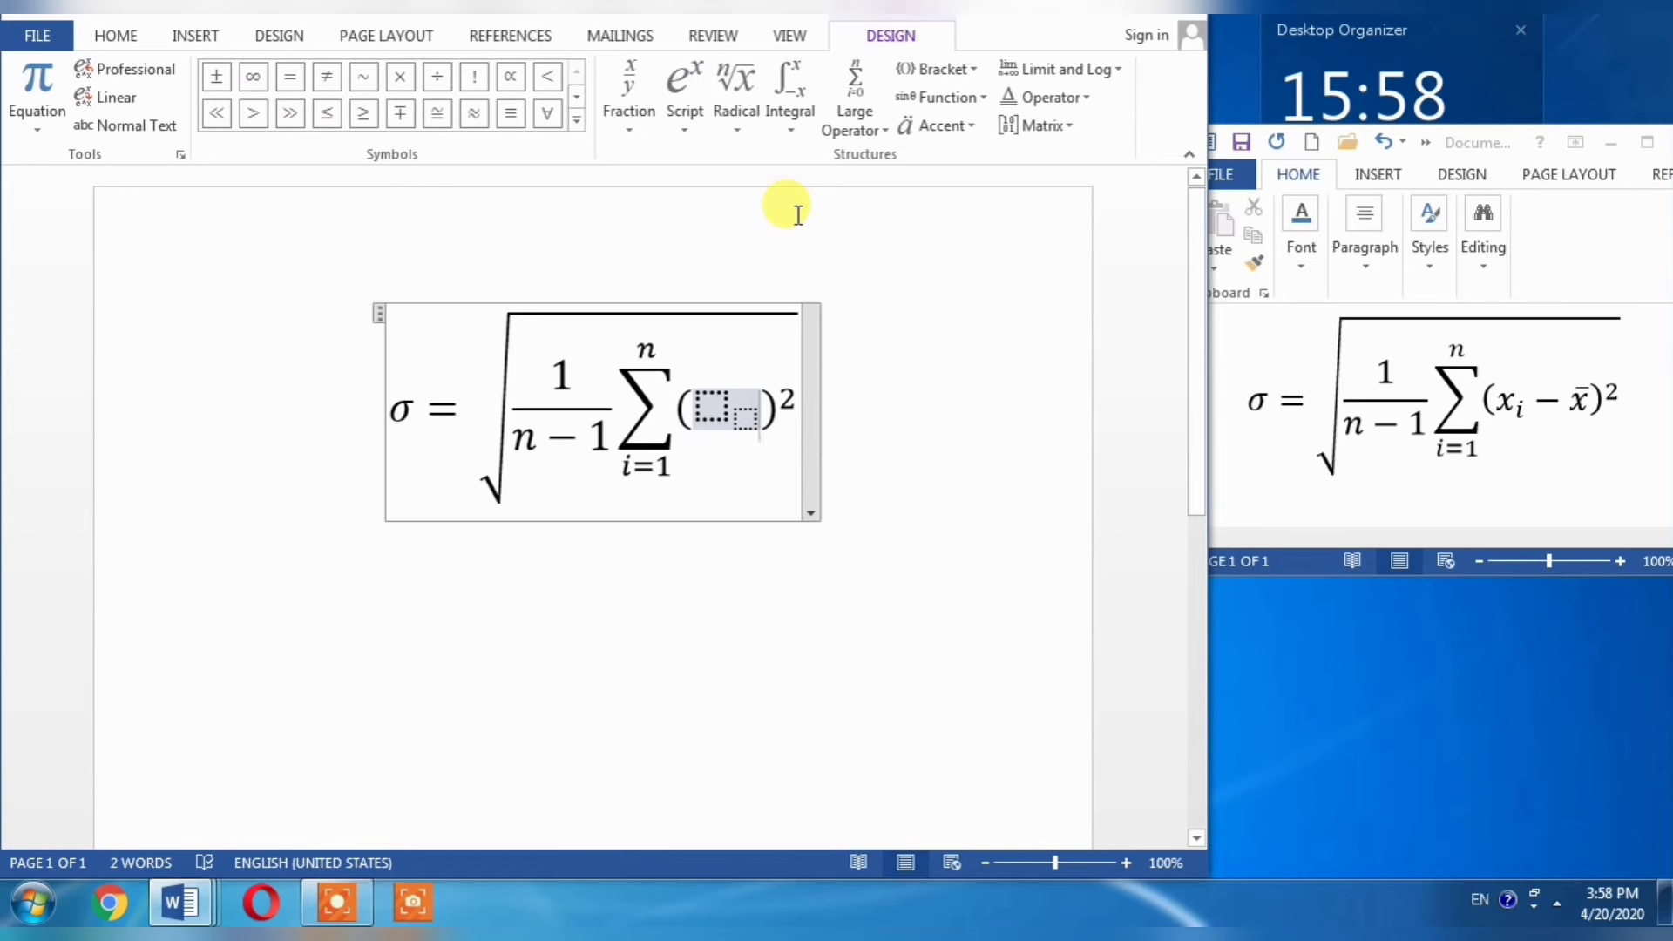
pyautogui.write('-')
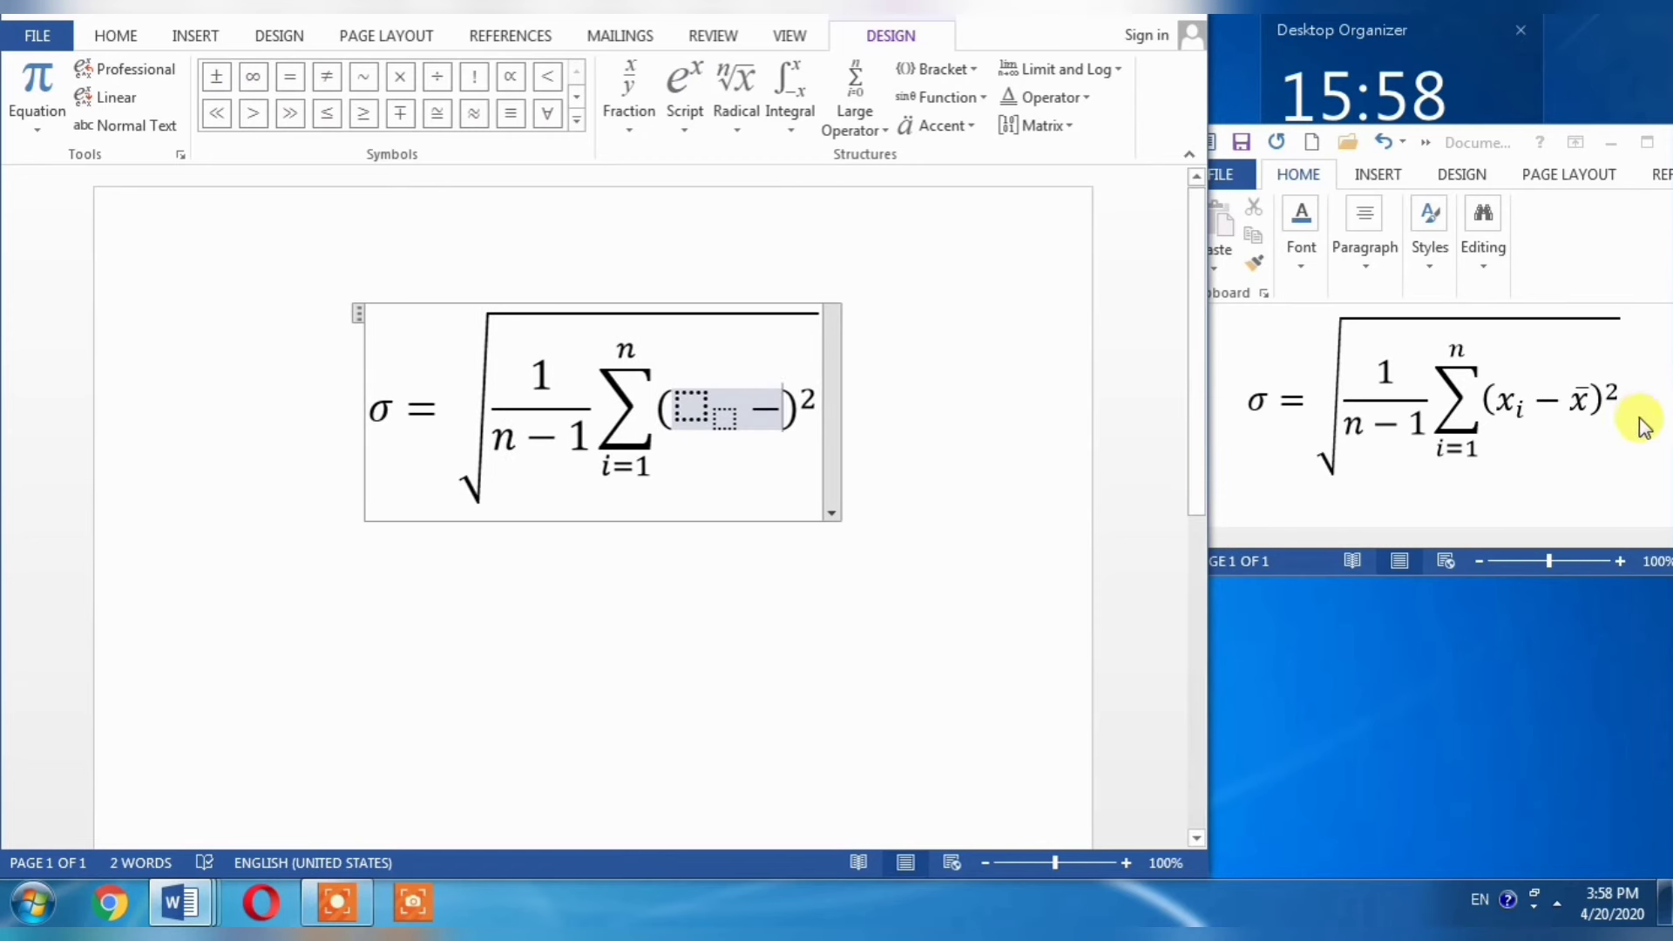
# Step: Fill the parentheses with x_i minus x-bar, then click below the finished equation
pyautogui.click(944, 132)
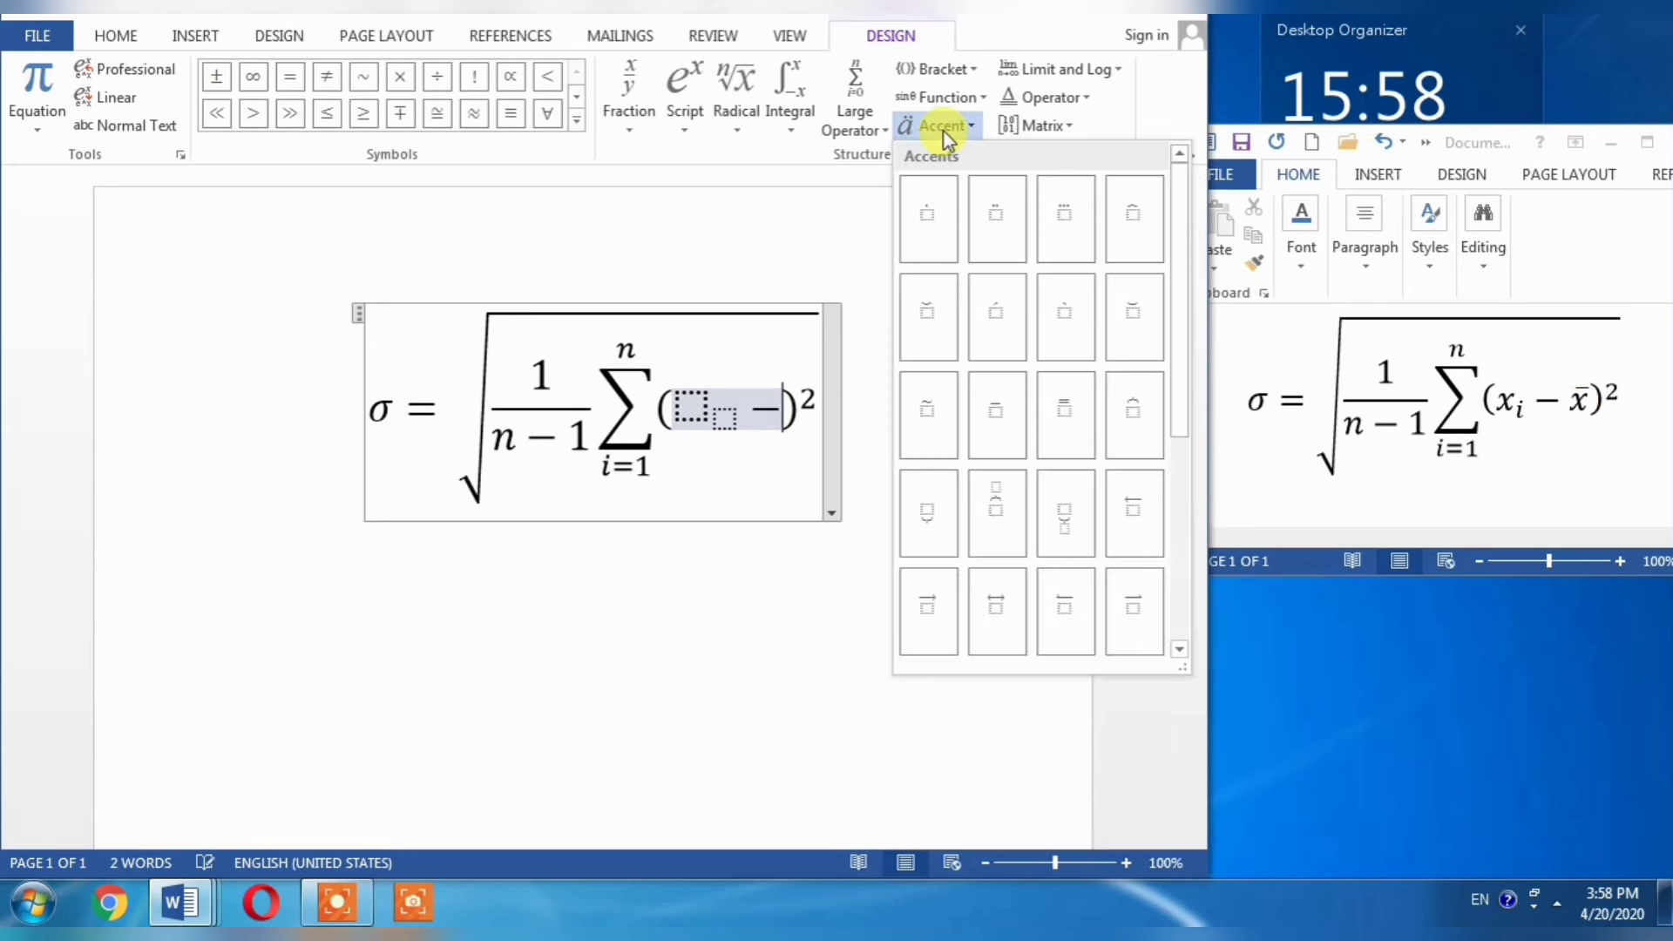
pyautogui.click(996, 417)
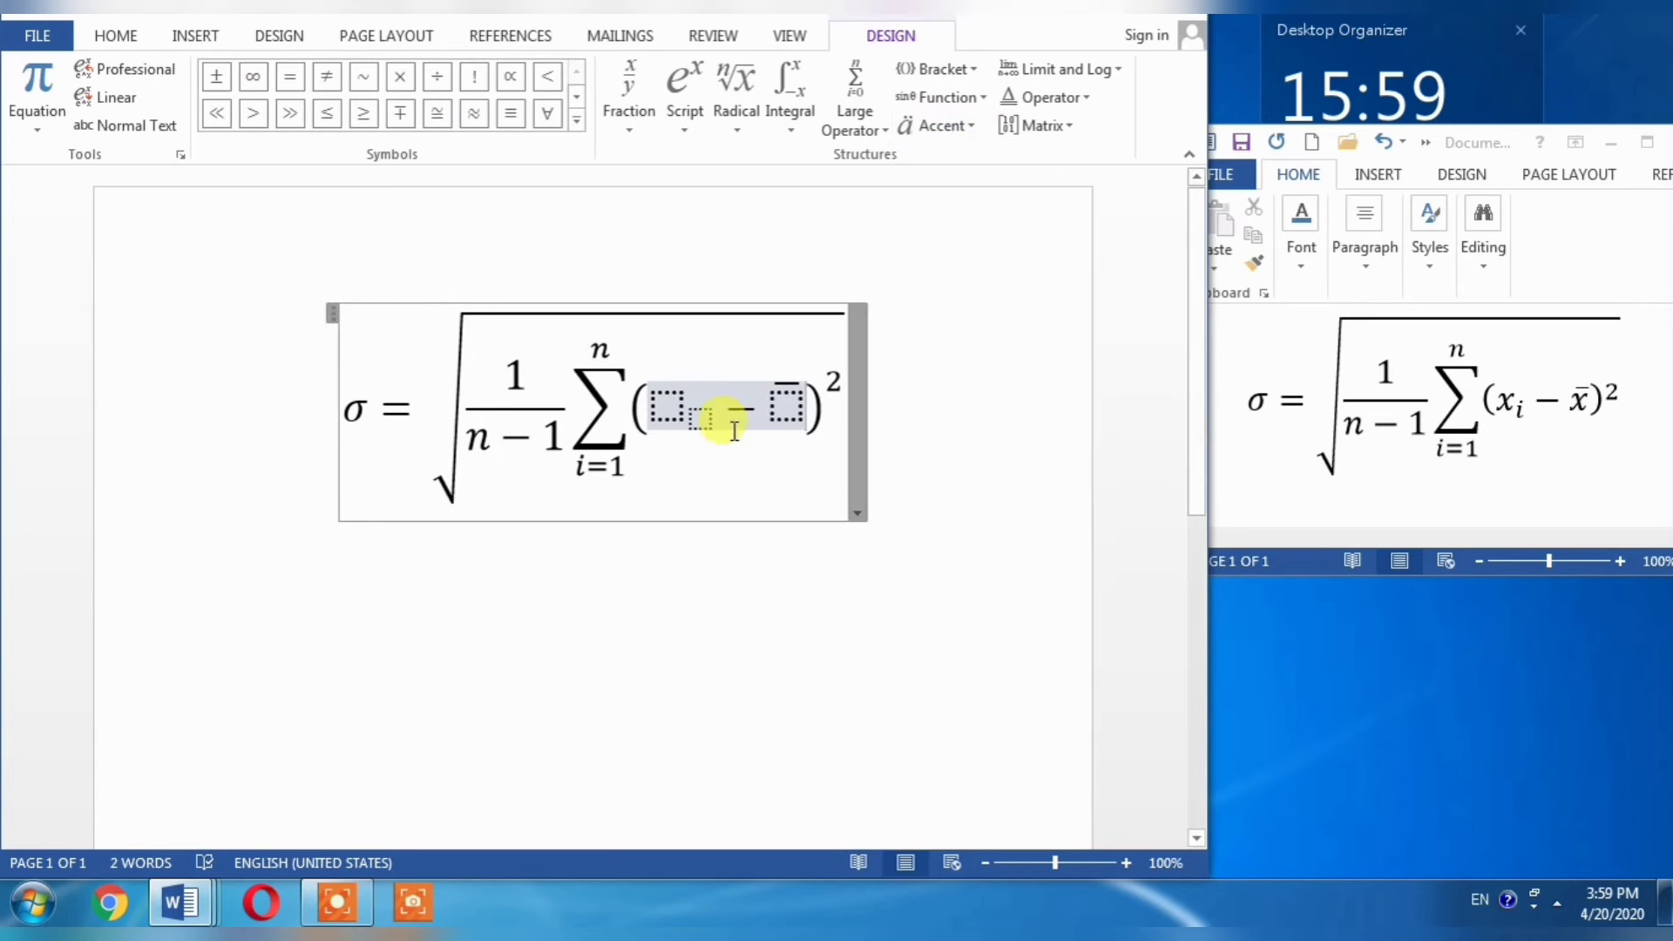
pyautogui.click(667, 404)
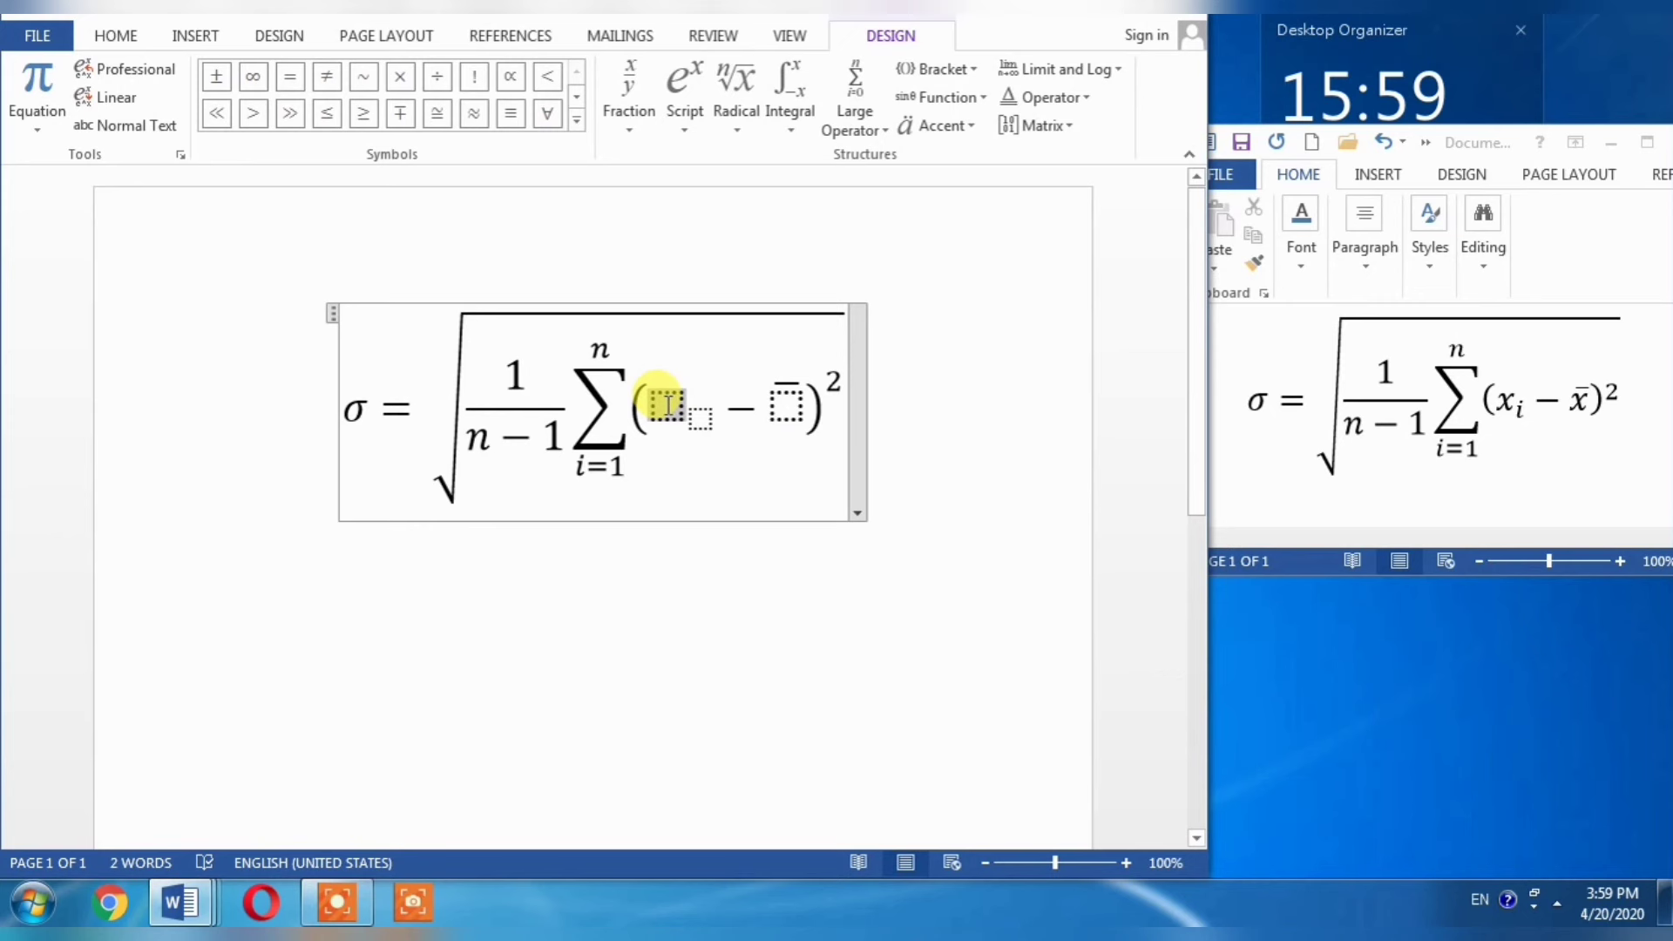
pyautogui.write('x_')
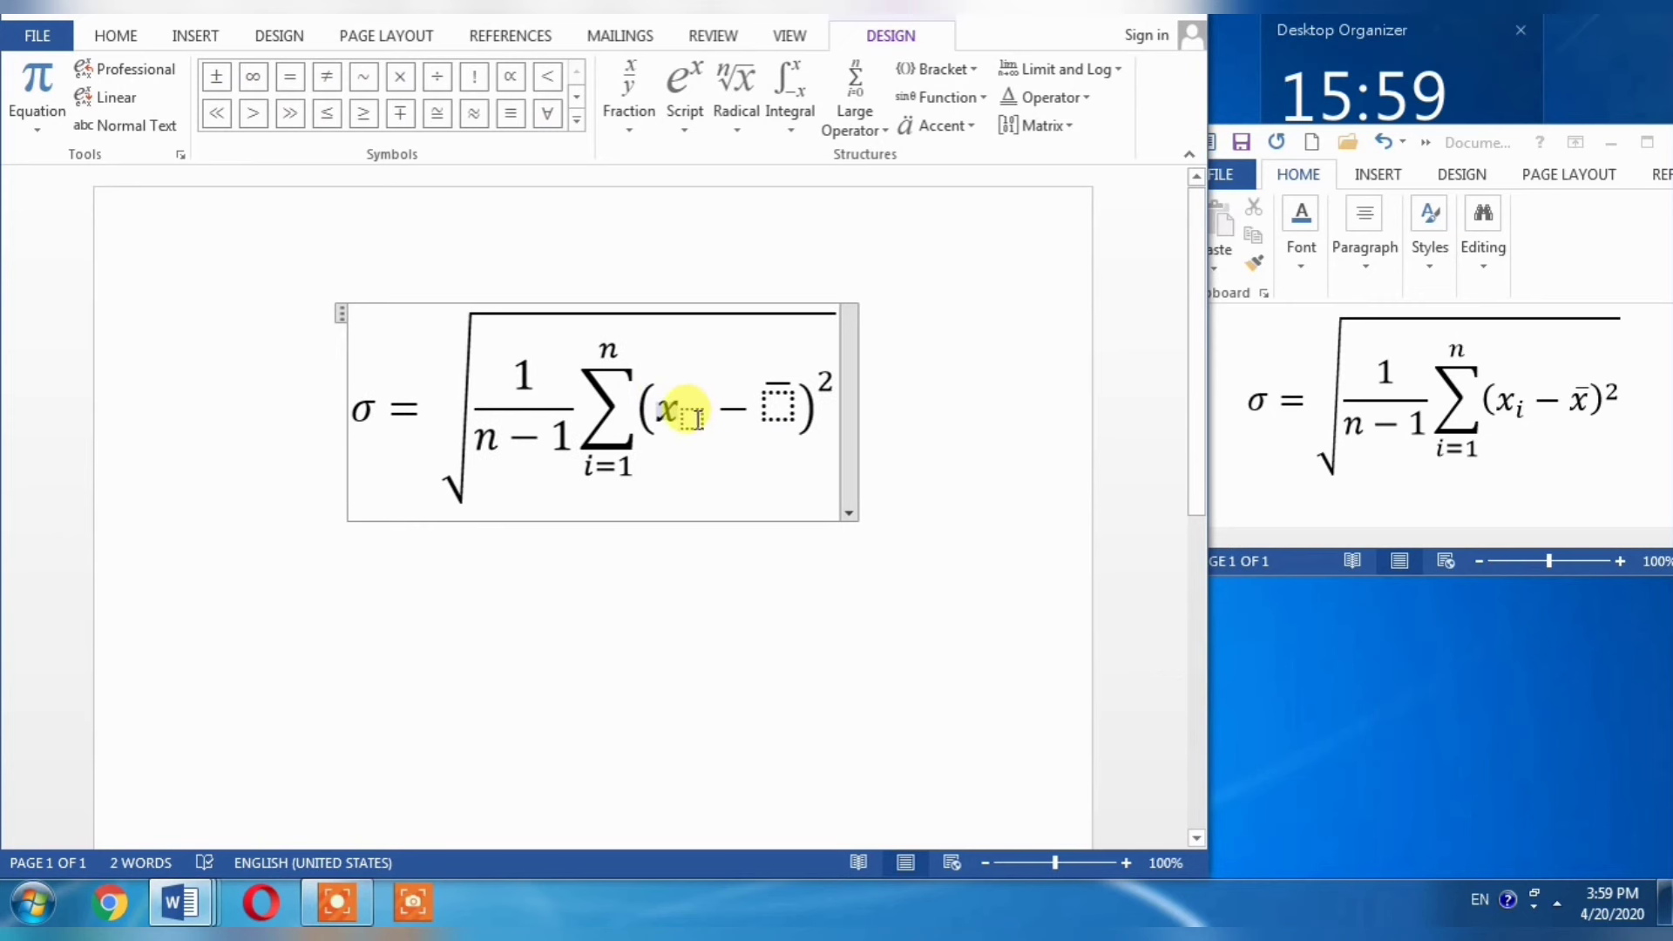
pyautogui.write('i')
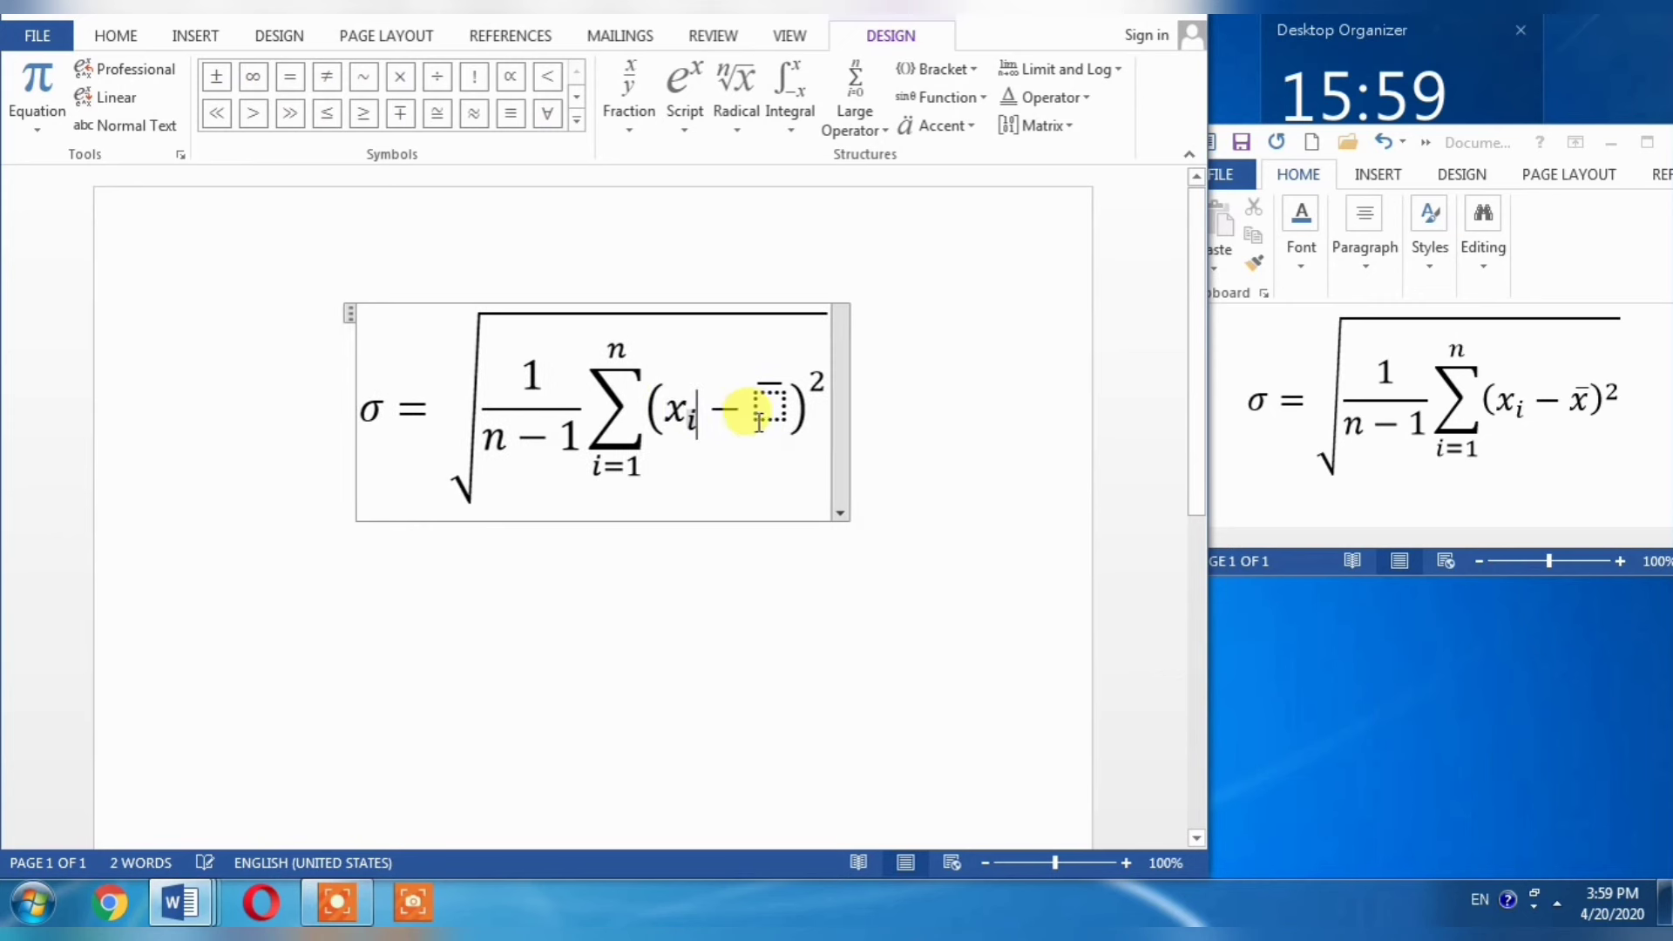
pyautogui.click(769, 406)
pyautogui.write('x̄')
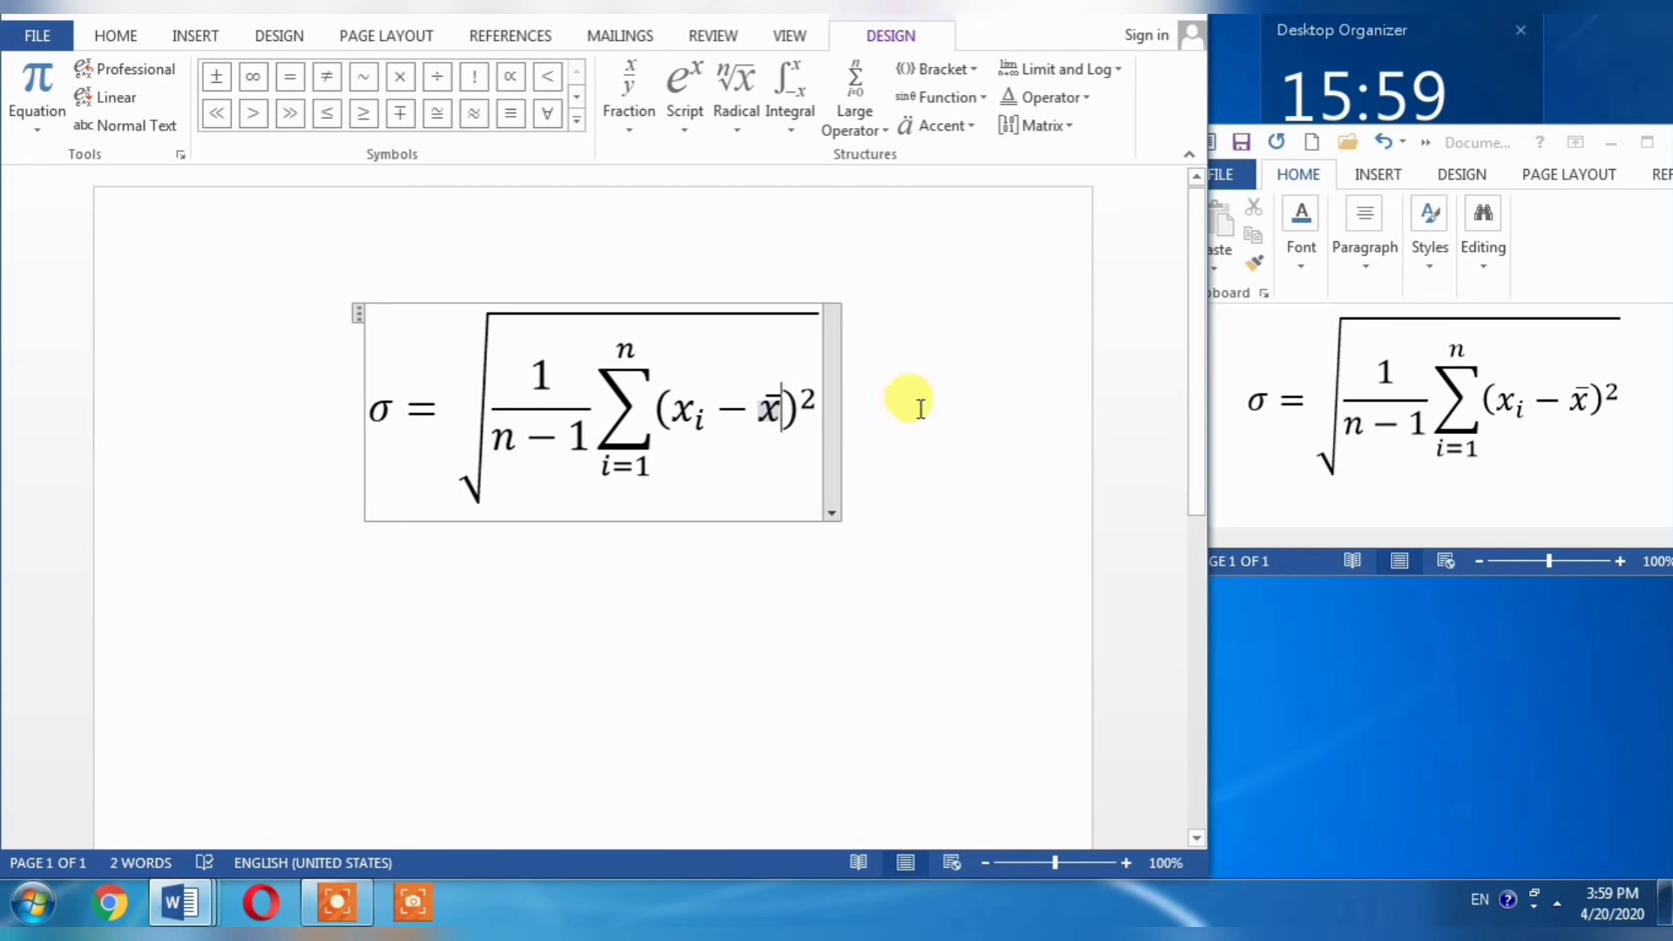
pyautogui.click(1003, 396)
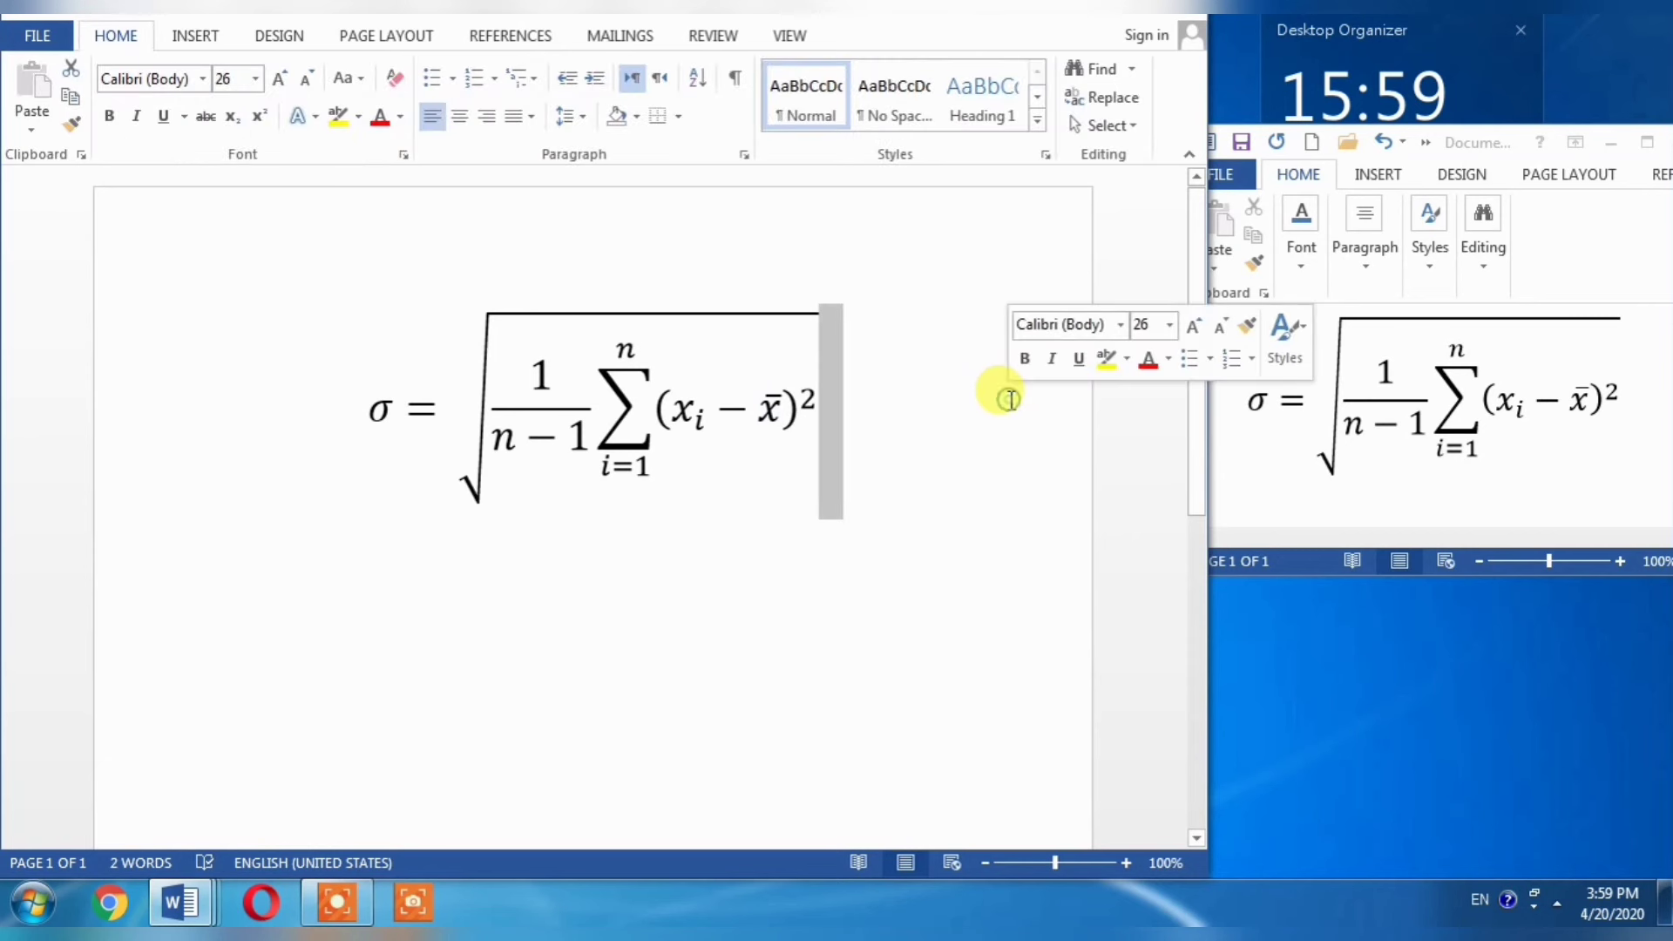
pyautogui.click(1021, 519)
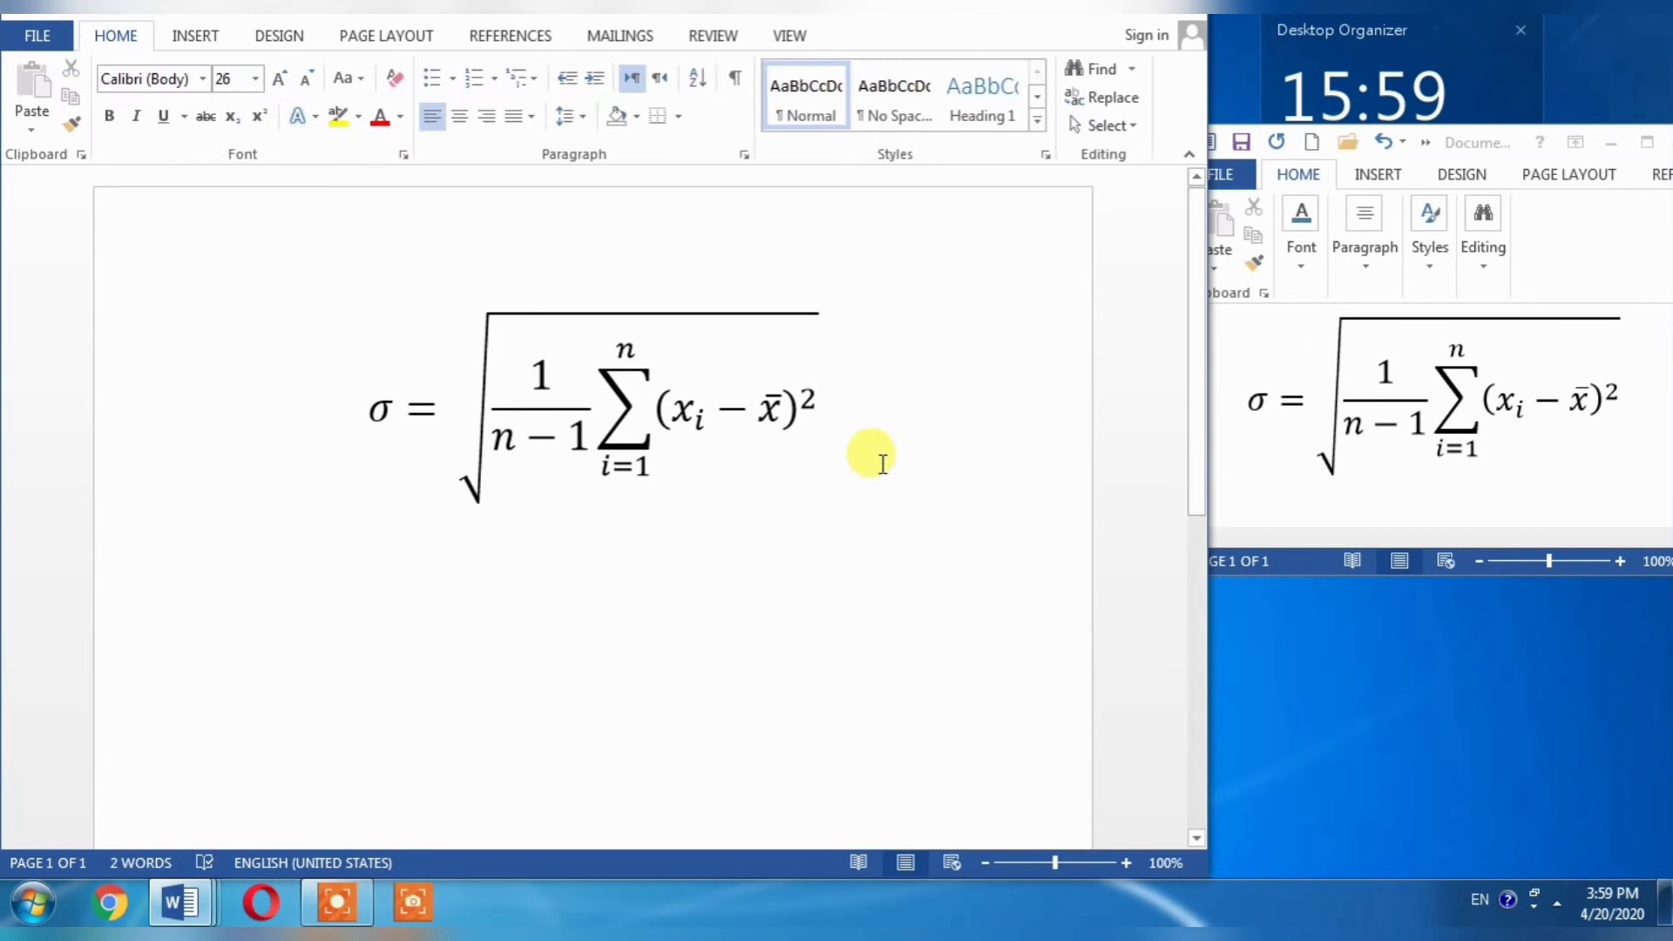